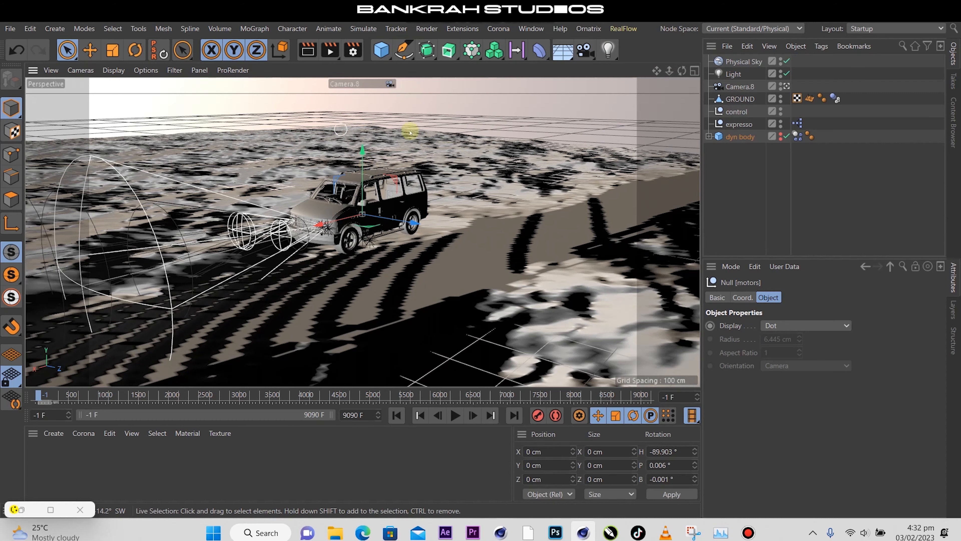
# Review the top-level scene objects one by one: Physical Sky, Light, Camera.8, GROUND, control, expresso and dyn body
pyautogui.click(738, 61)
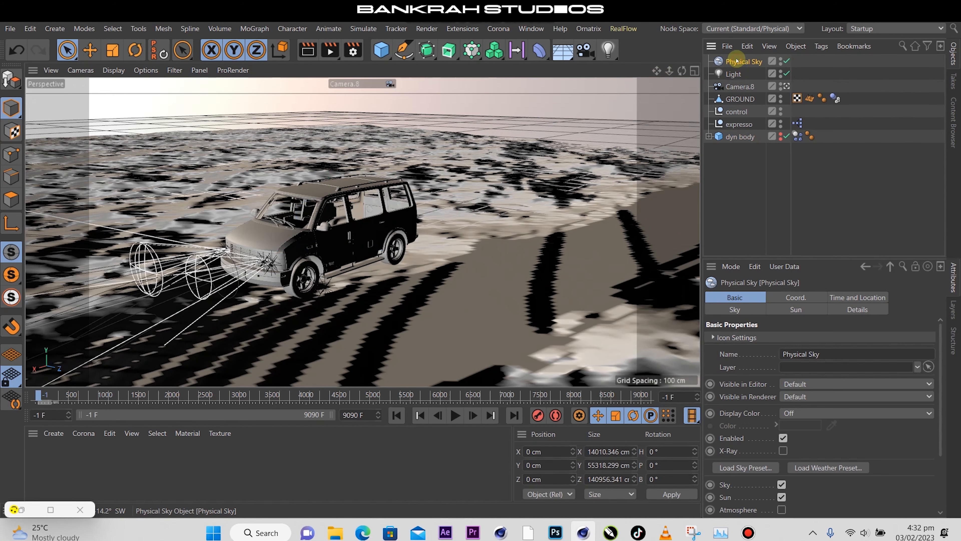
pyautogui.click(733, 75)
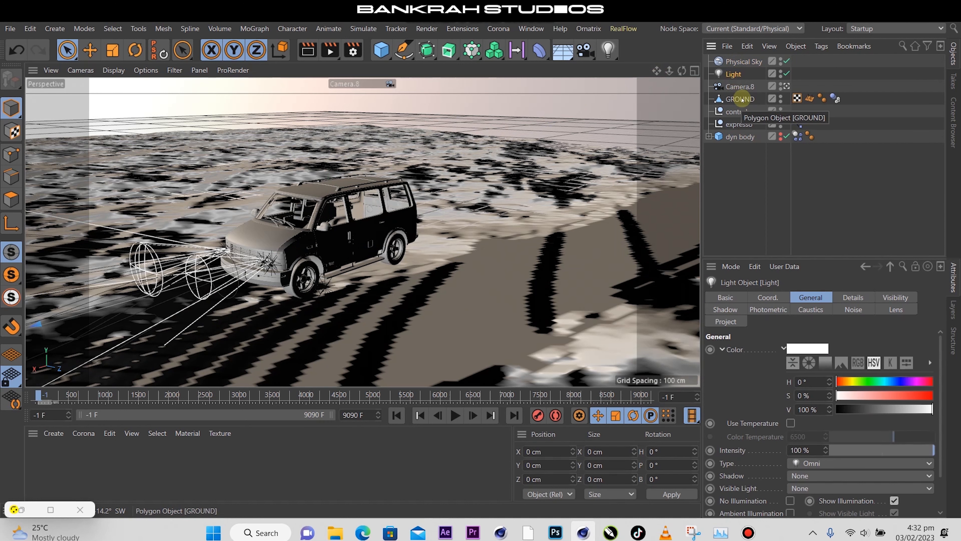
pyautogui.click(740, 87)
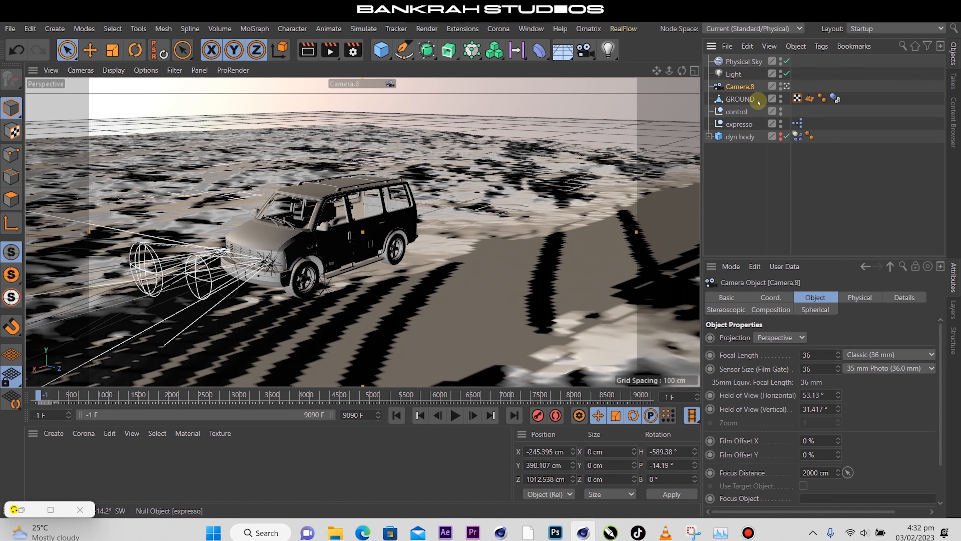
pyautogui.click(745, 100)
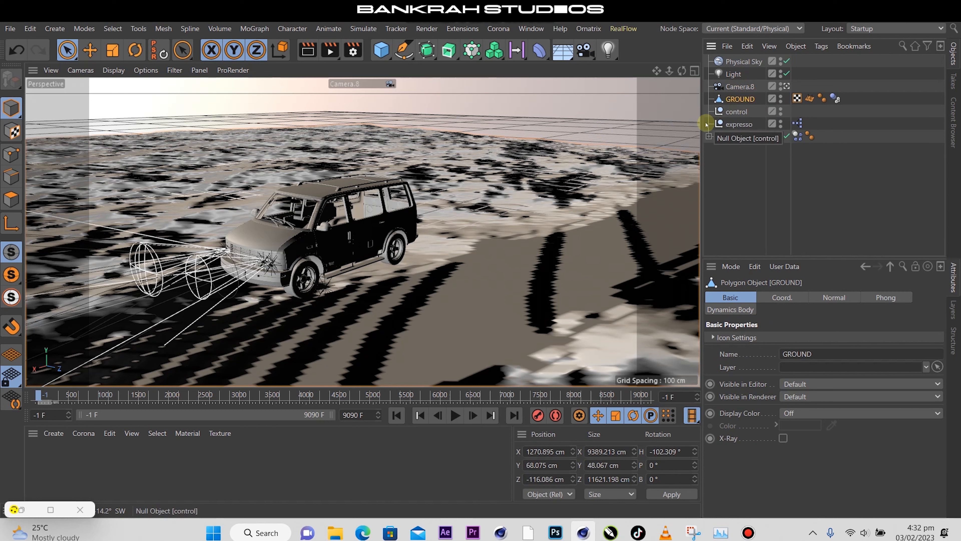
pyautogui.click(739, 113)
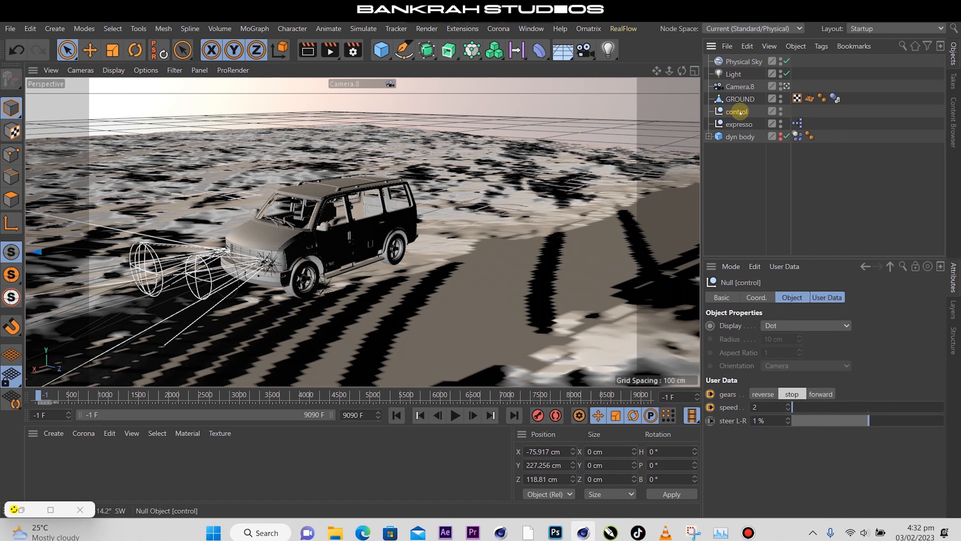
pyautogui.click(742, 124)
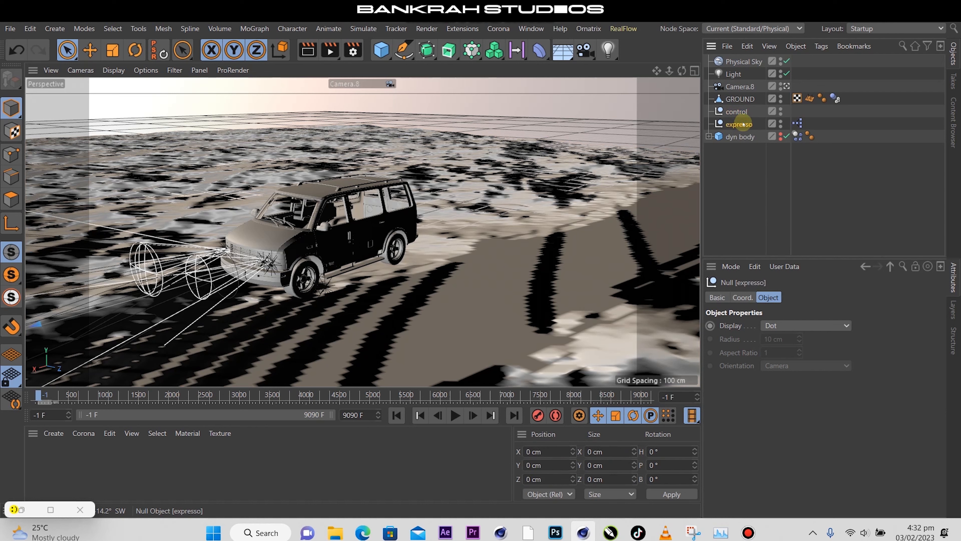
pyautogui.click(732, 138)
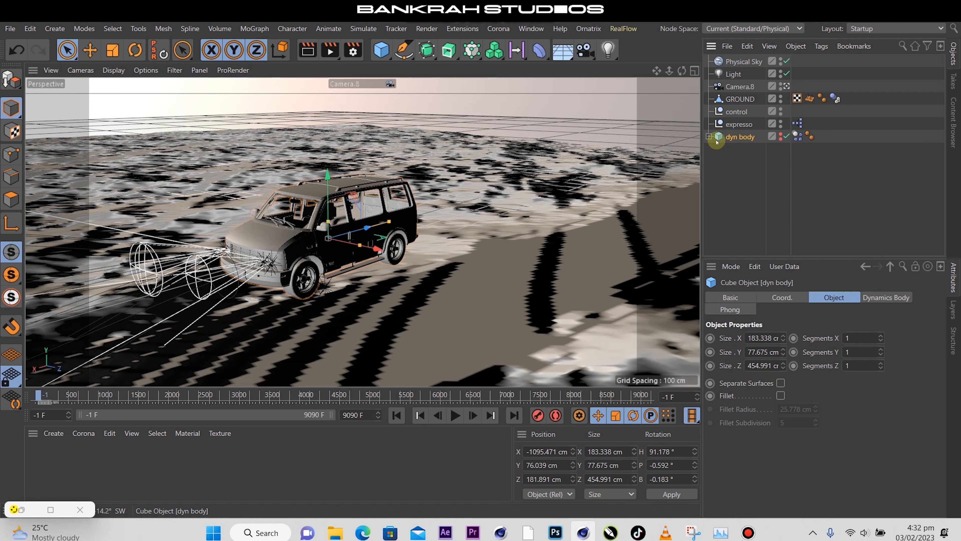
# Expand dyn body and inspect its HEAD LIGHT, BODY, wheels, suspension and motors groups in turn
pyautogui.click(708, 137)
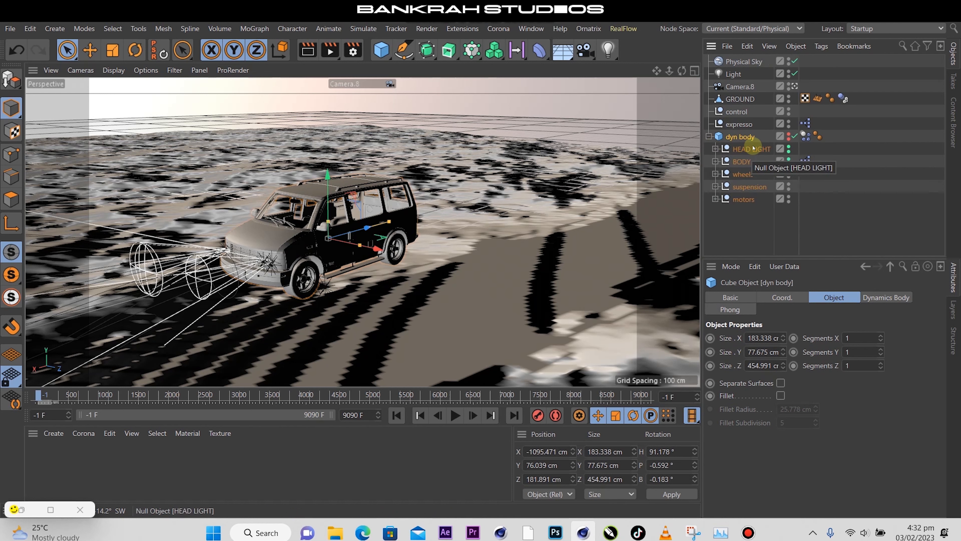
pyautogui.click(745, 149)
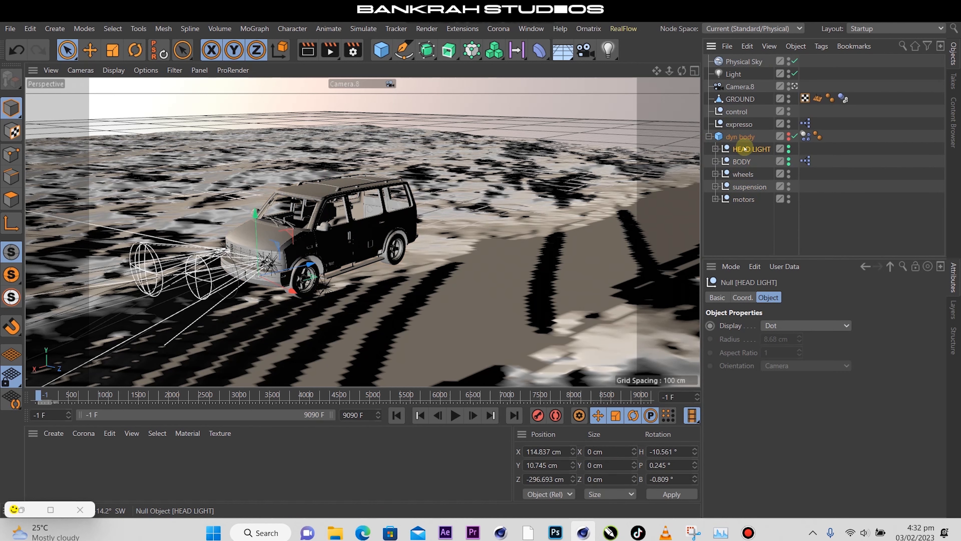
pyautogui.click(741, 162)
pyautogui.click(742, 175)
pyautogui.click(748, 187)
pyautogui.click(743, 199)
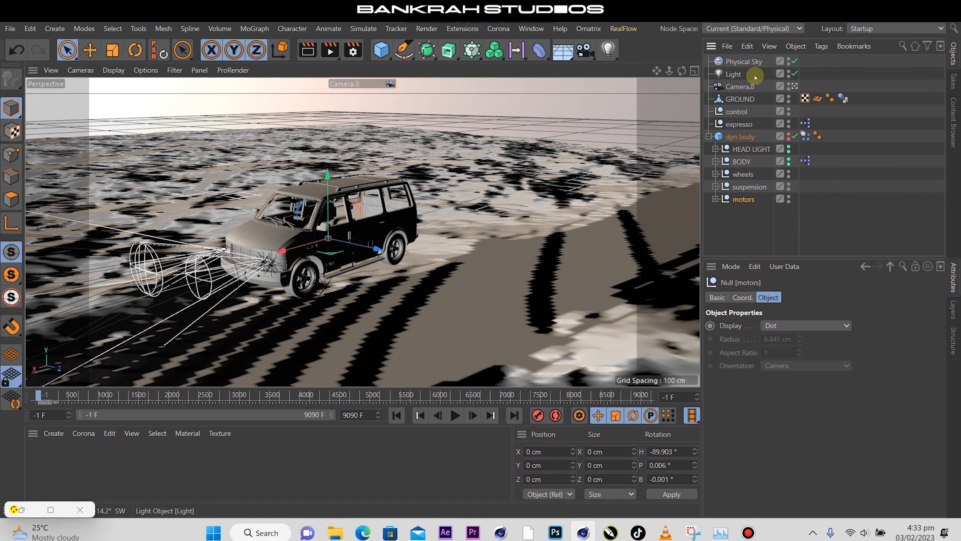
pyautogui.scroll(-2, 471, 199)
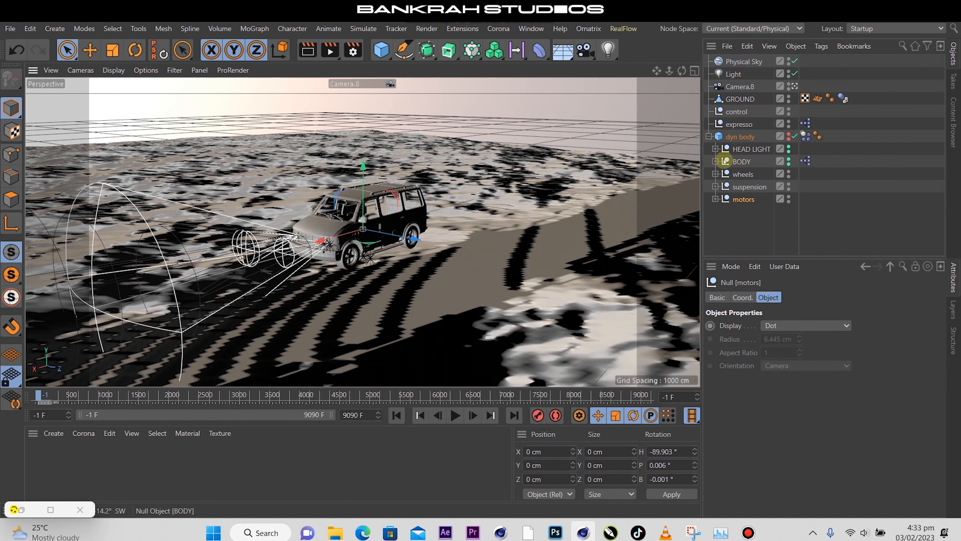
# Examine the objects nested in the wheels, suspension and motors groups of dyn body, leaving the groups collapsed
pyautogui.click(715, 174)
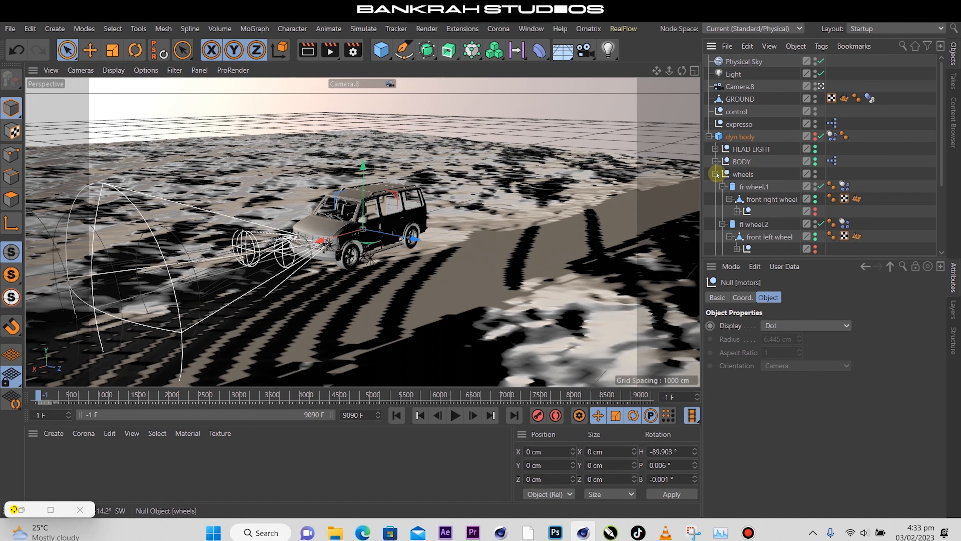
pyautogui.scroll(-3, 717, 175)
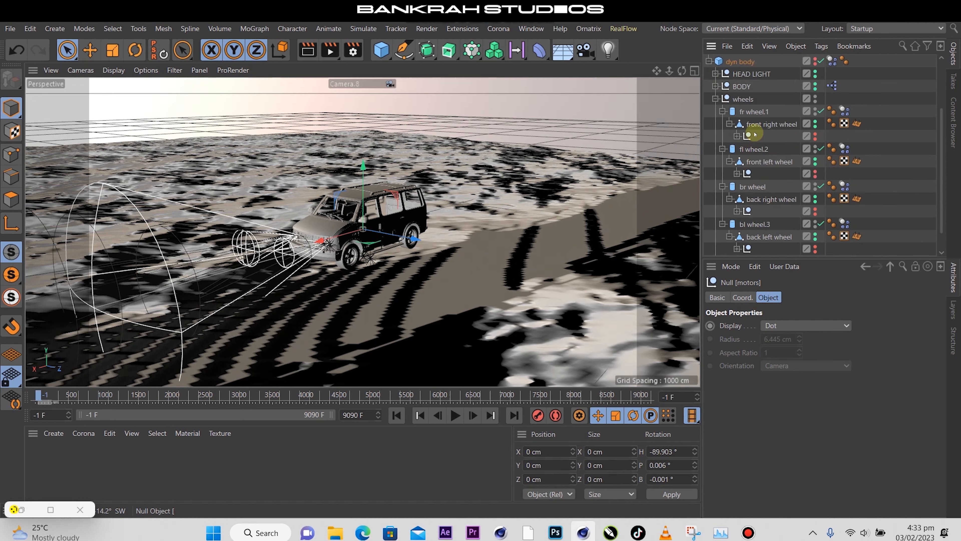
pyautogui.click(715, 99)
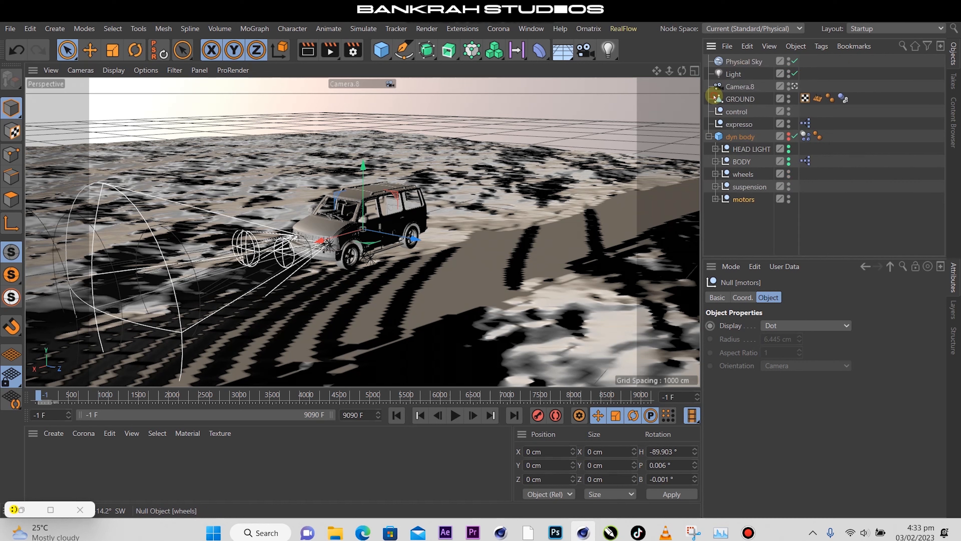
pyautogui.click(744, 174)
pyautogui.click(749, 187)
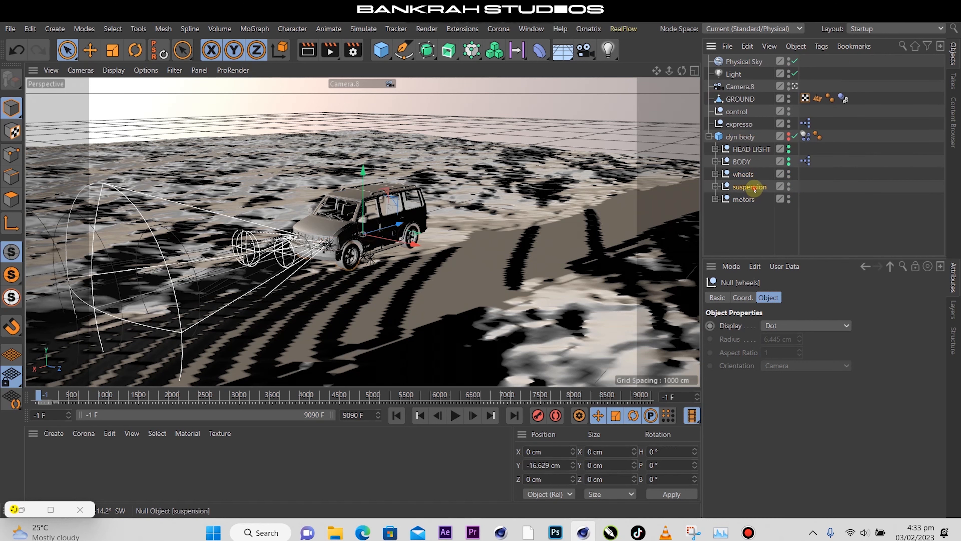
pyautogui.click(716, 187)
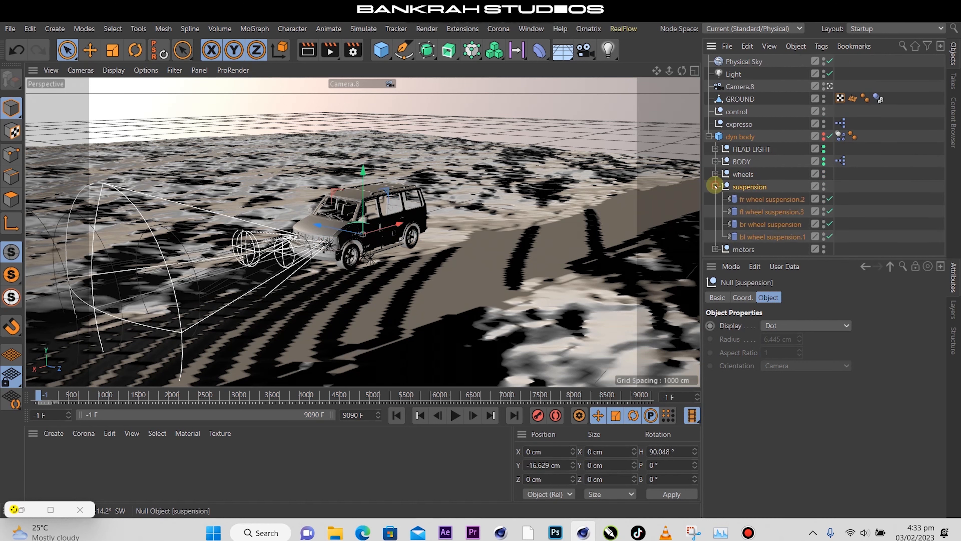
pyautogui.click(715, 187)
pyautogui.click(715, 200)
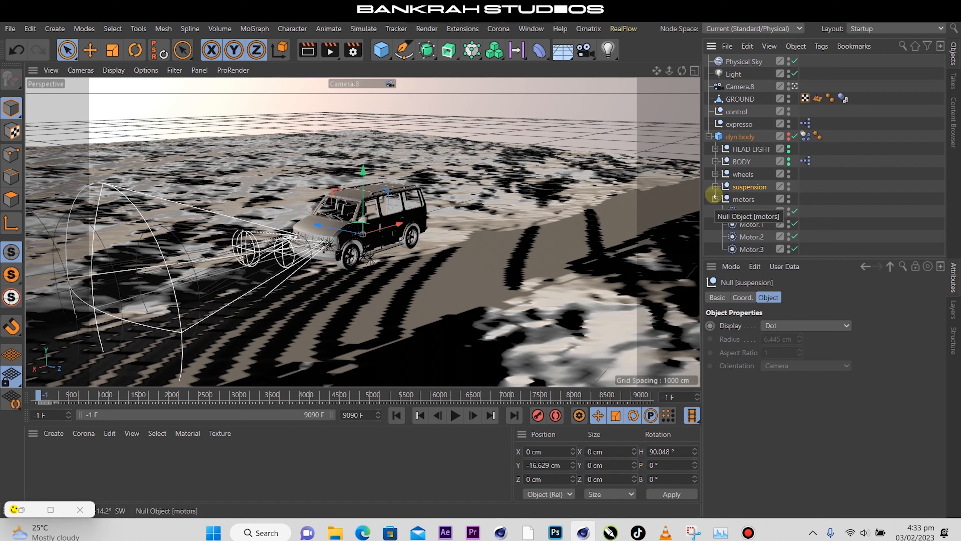
pyautogui.click(715, 197)
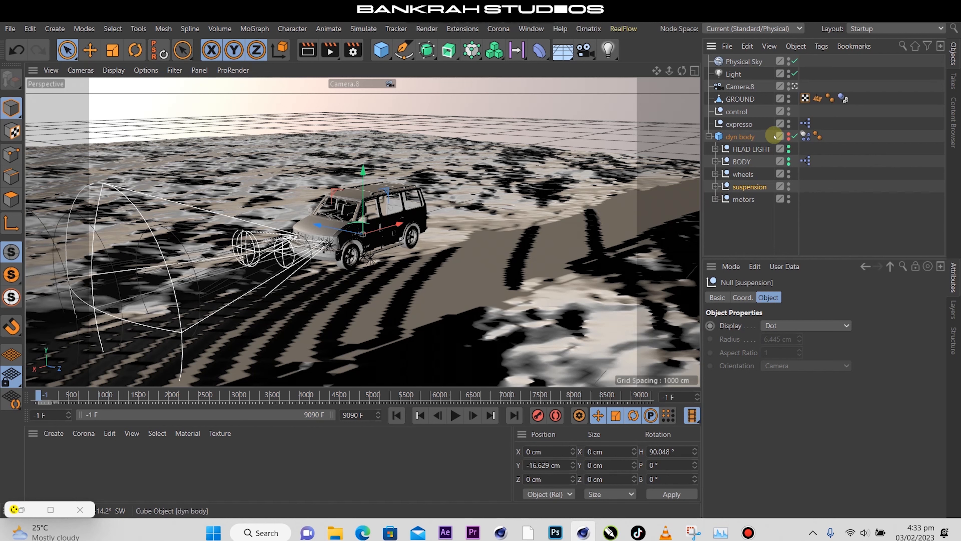
pyautogui.click(709, 137)
pyautogui.click(730, 137)
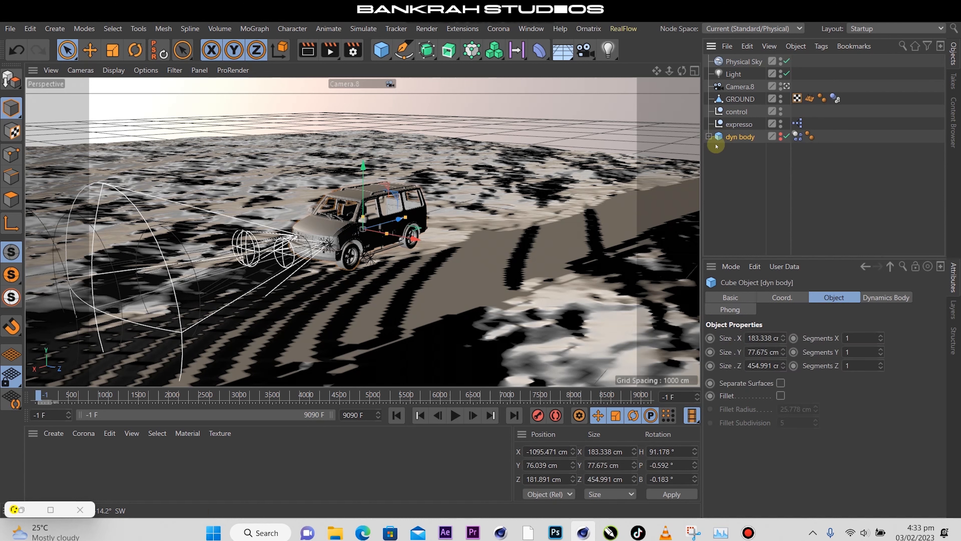
pyautogui.click(709, 136)
pyautogui.click(708, 137)
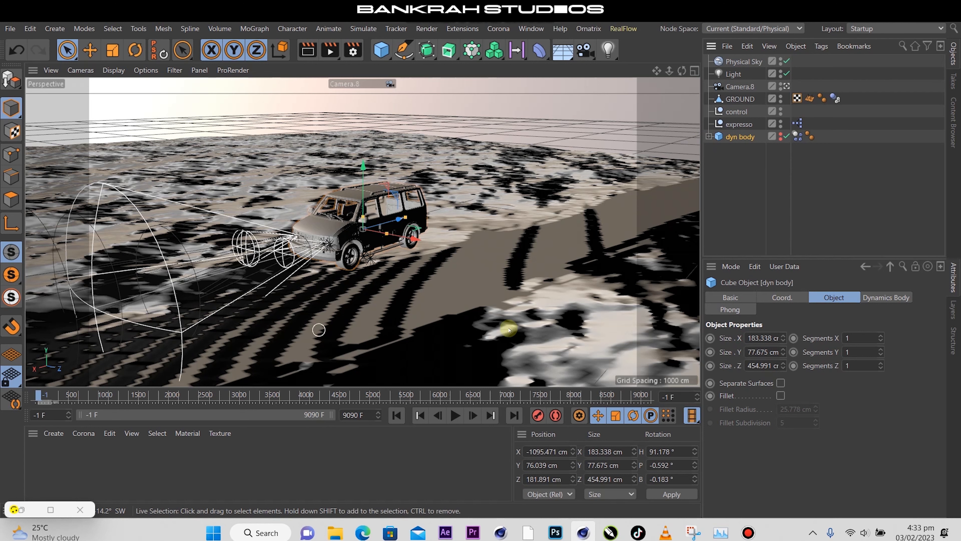
pyautogui.click(709, 137)
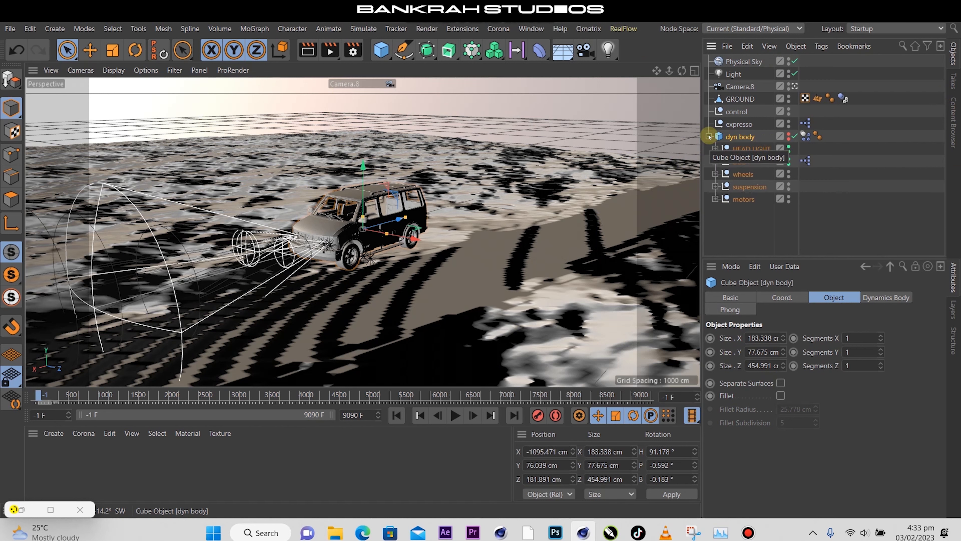
pyautogui.click(709, 137)
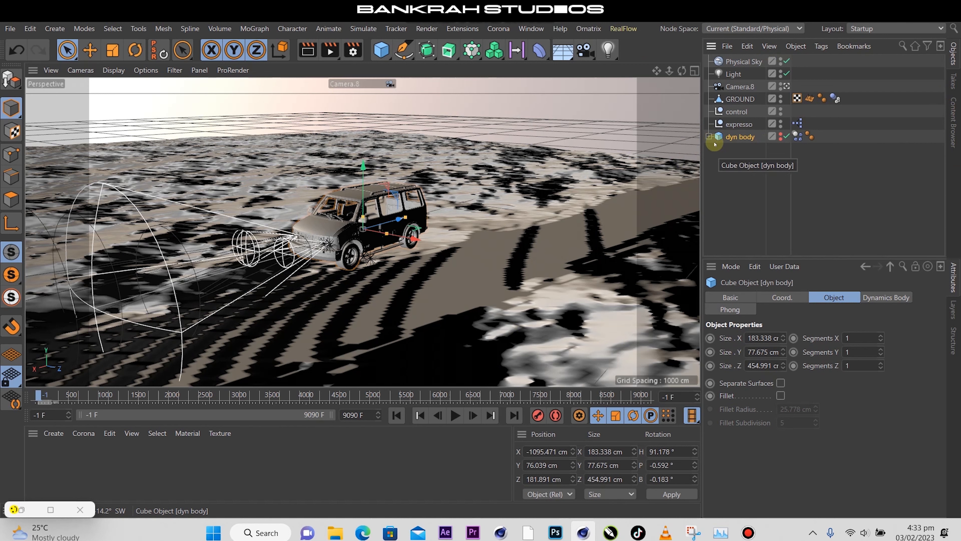
# Examine the mesh parts nested in the BODY group of dyn body and view the van's body up close
pyautogui.click(708, 137)
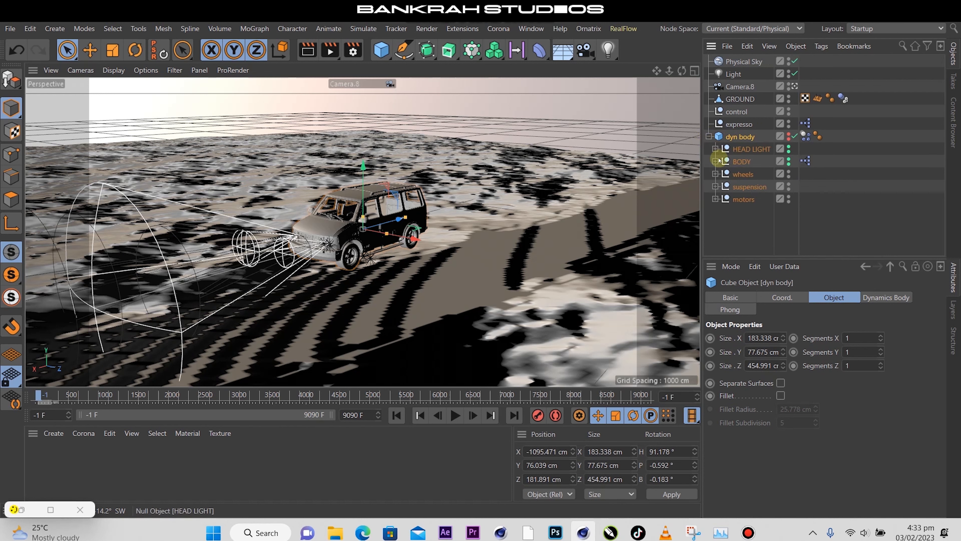
pyautogui.click(742, 162)
pyautogui.click(714, 161)
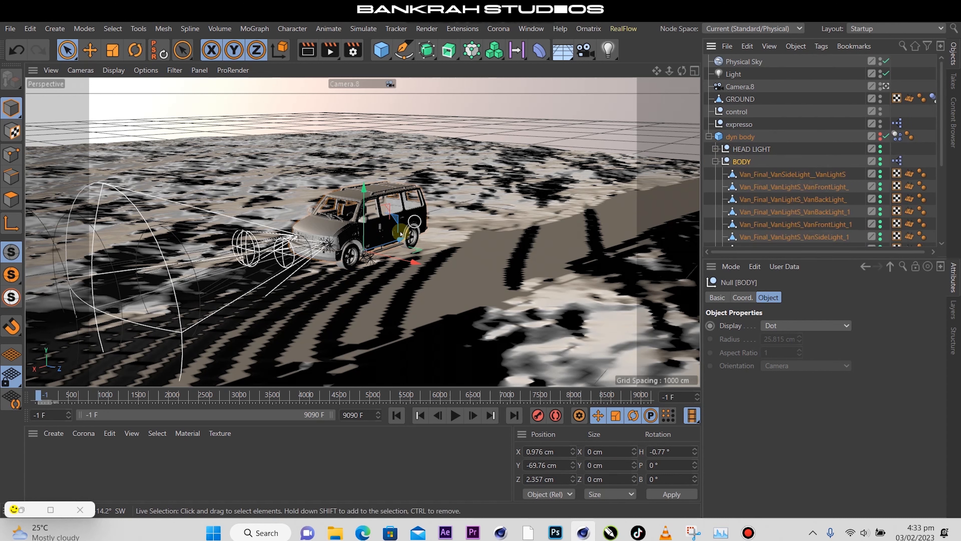
pyautogui.keyDown('alt'); pyautogui.moveTo(368, 206); pyautogui.dragTo(412, 207, button='right'); pyautogui.keyUp('alt')
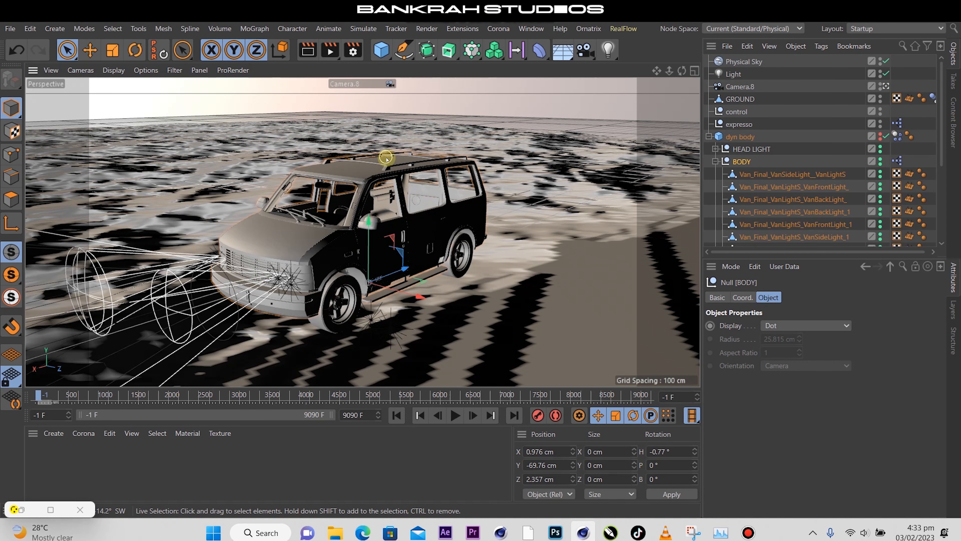
pyautogui.scroll(2, 386, 157)
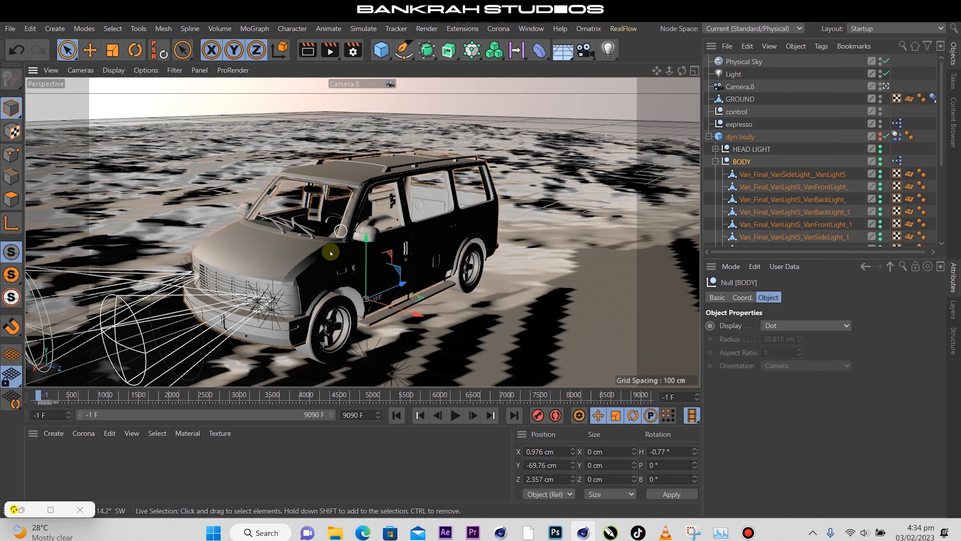
pyautogui.scroll(-1, 437, 246)
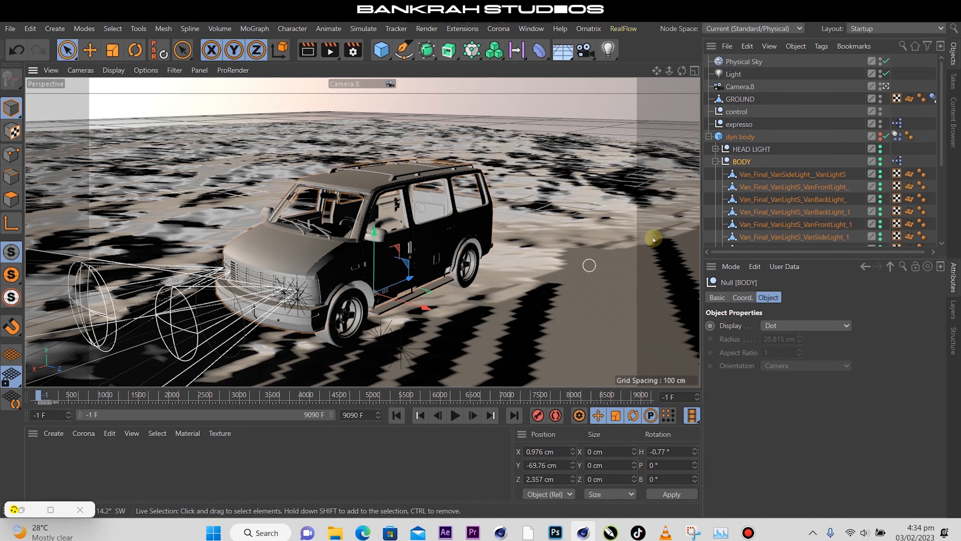
pyautogui.click(714, 162)
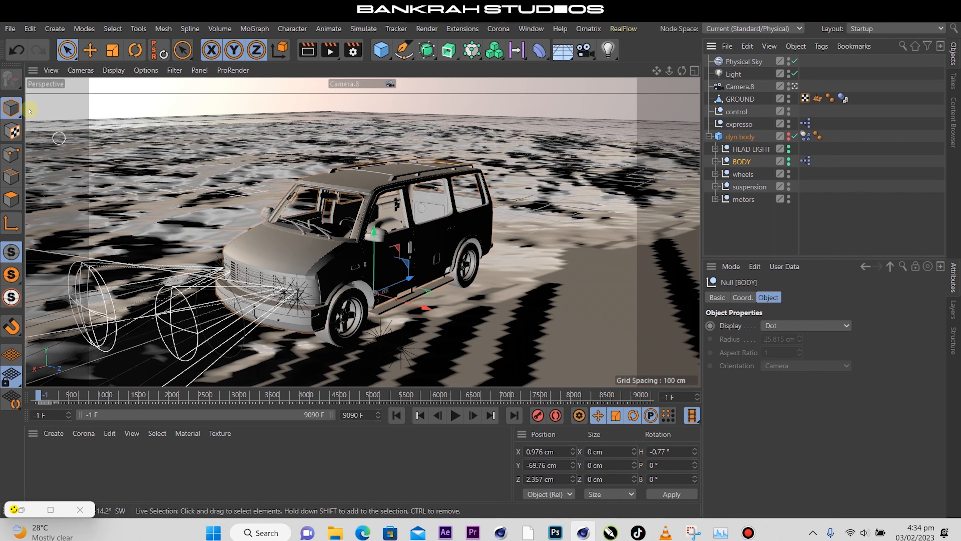
# Start merging a project into the scene and browse to the FIRST TUTORIAL folder on the Desktop
pyautogui.click(10, 29)
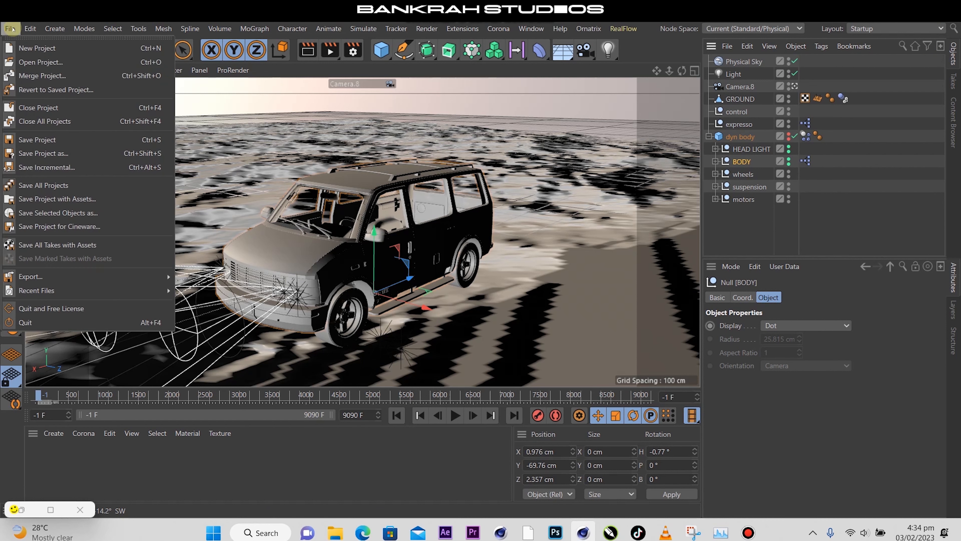
pyautogui.click(60, 75)
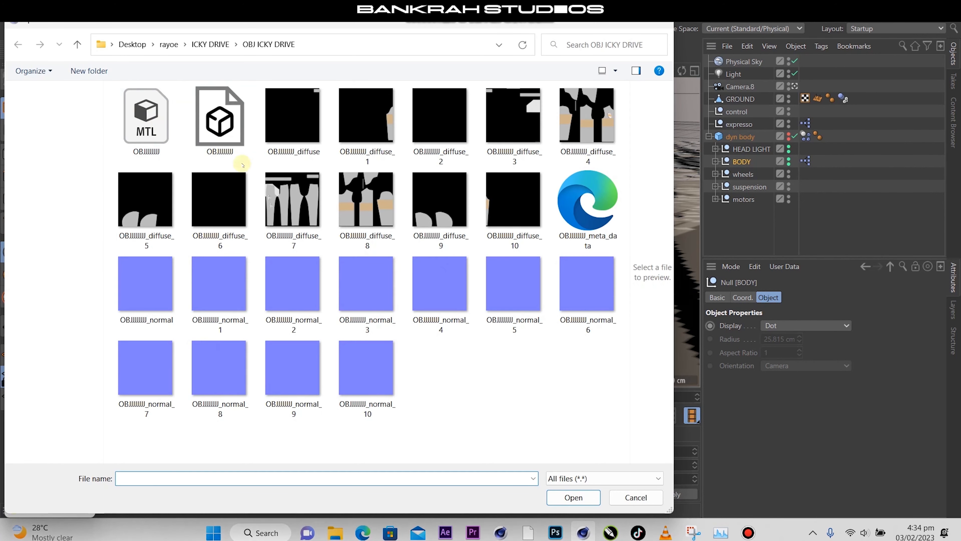
pyautogui.click(55, 151)
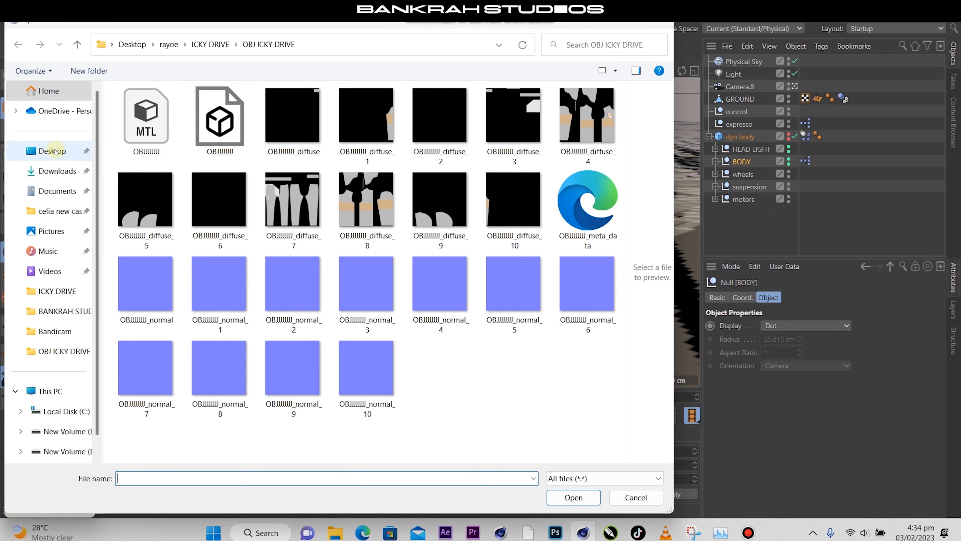
pyautogui.click(441, 207)
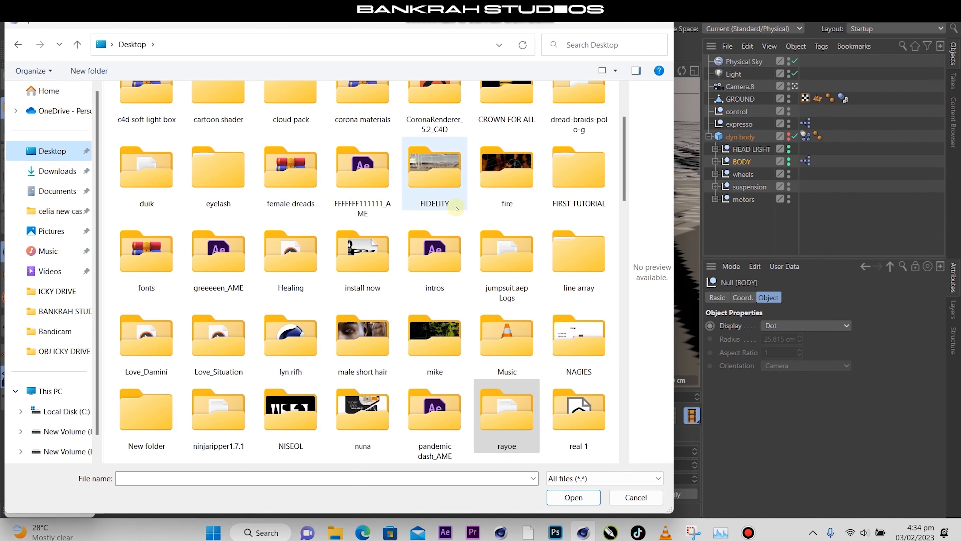
pyautogui.scroll(-10, 455, 208)
pyautogui.scroll(15, 460, 212)
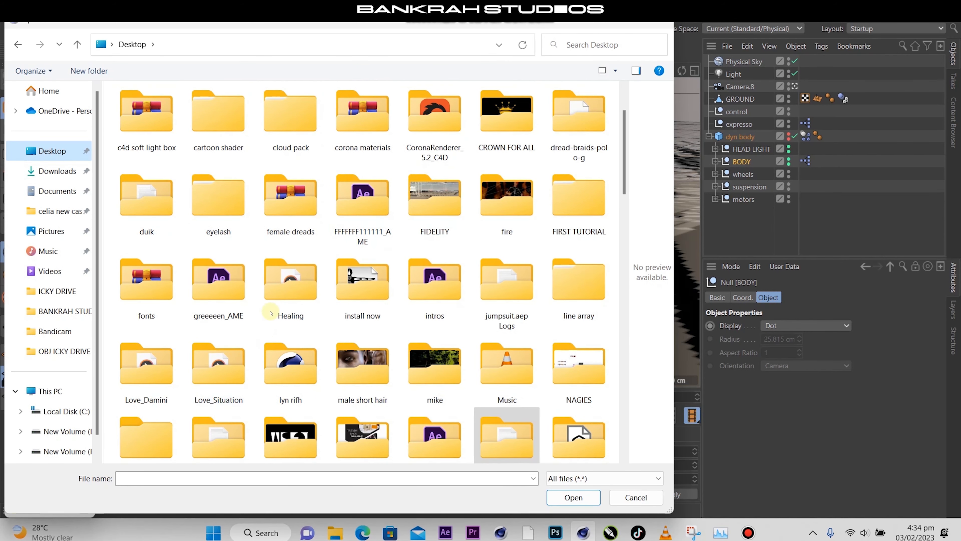
pyautogui.scroll(2, 481, 213)
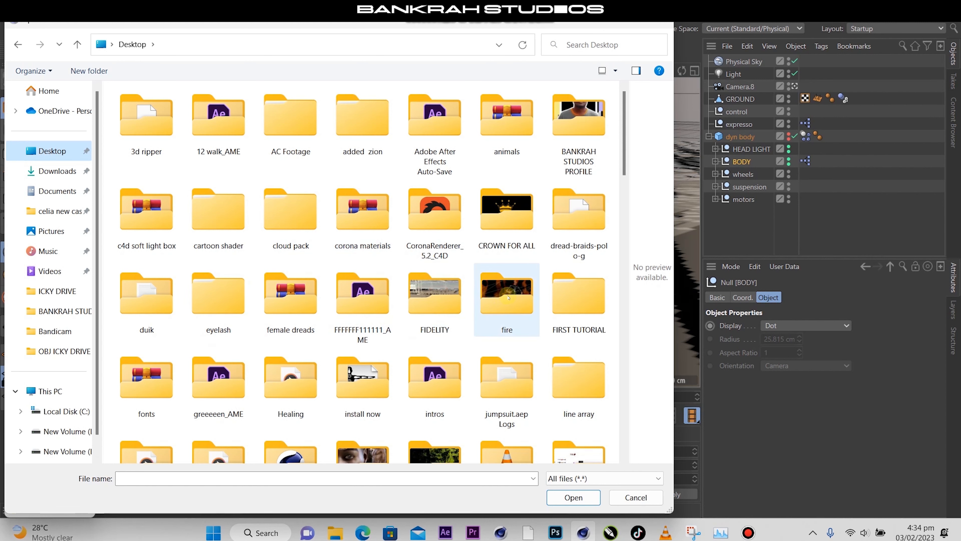
pyautogui.doubleClick(553, 298)
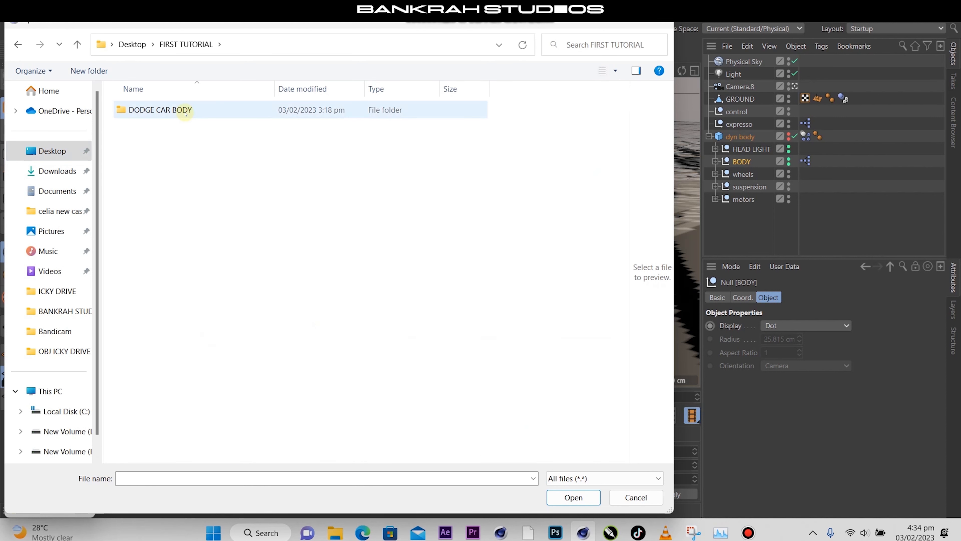
# Merge the dodge_bodyFBX 3D object from DODGE CAR BODY, dodge-car-body, source, accepting the default import settings
pyautogui.doubleClick(181, 110)
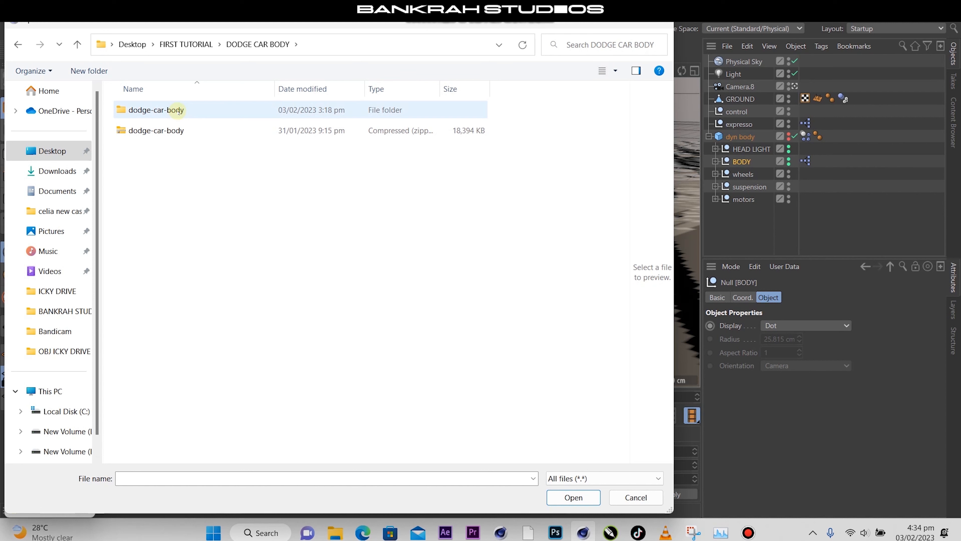
pyautogui.doubleClick(179, 110)
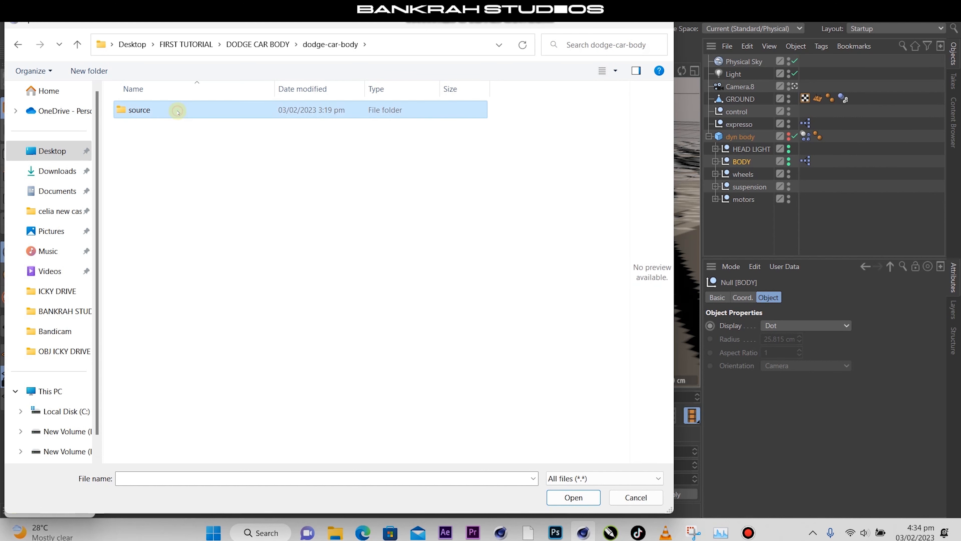
pyautogui.doubleClick(179, 111)
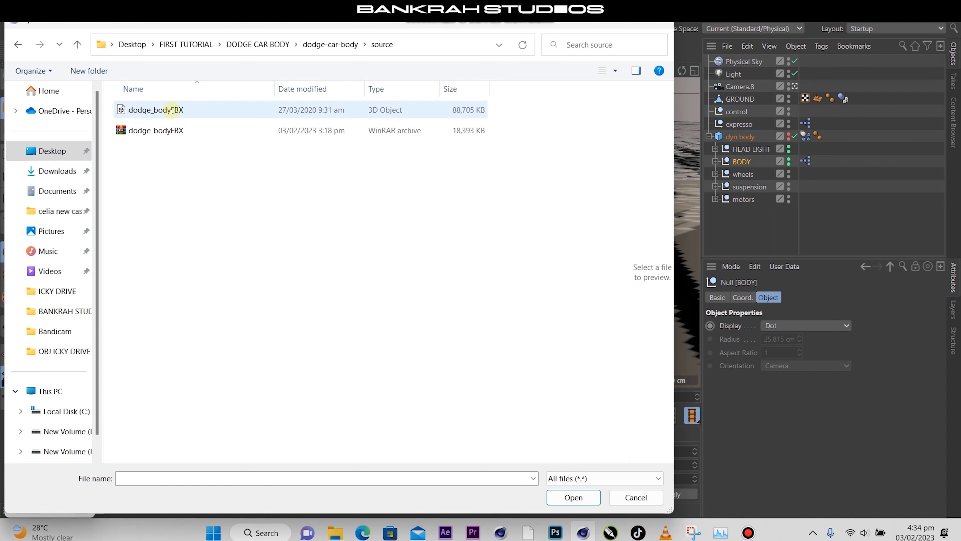
pyautogui.doubleClick(170, 110)
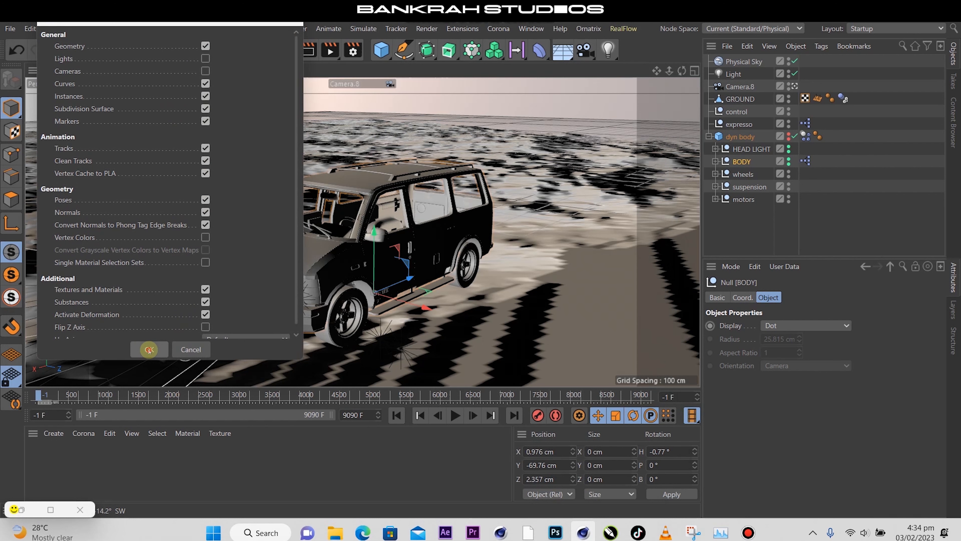
pyautogui.click(148, 349)
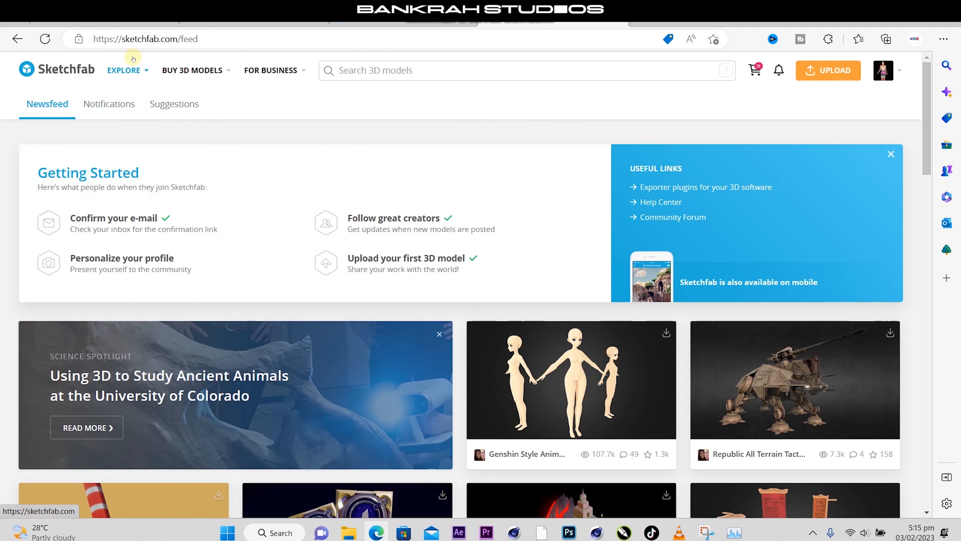
# Switch to Sketchfab in the browser and search its 3D models for "car body", dismissing the Corona error message
pyautogui.click(426, 70)
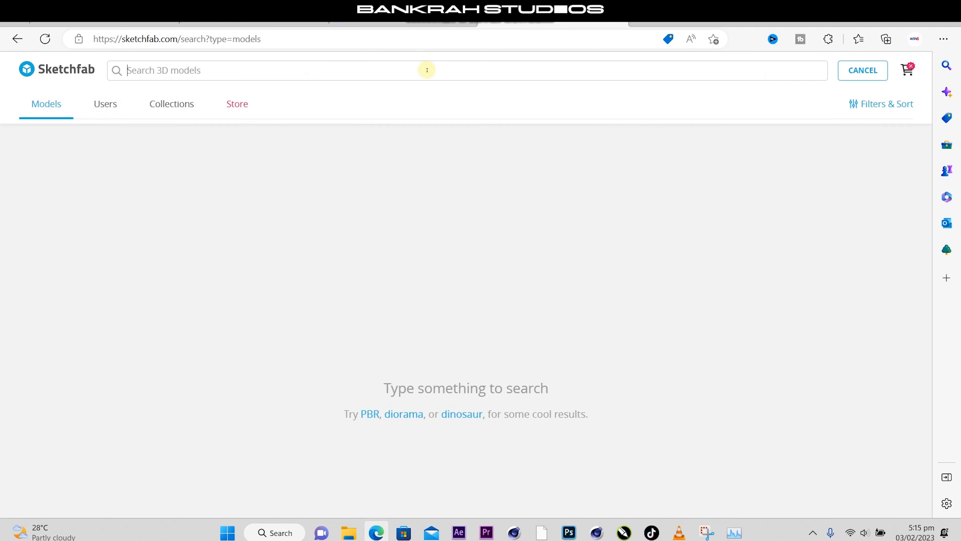
pyautogui.write('c')
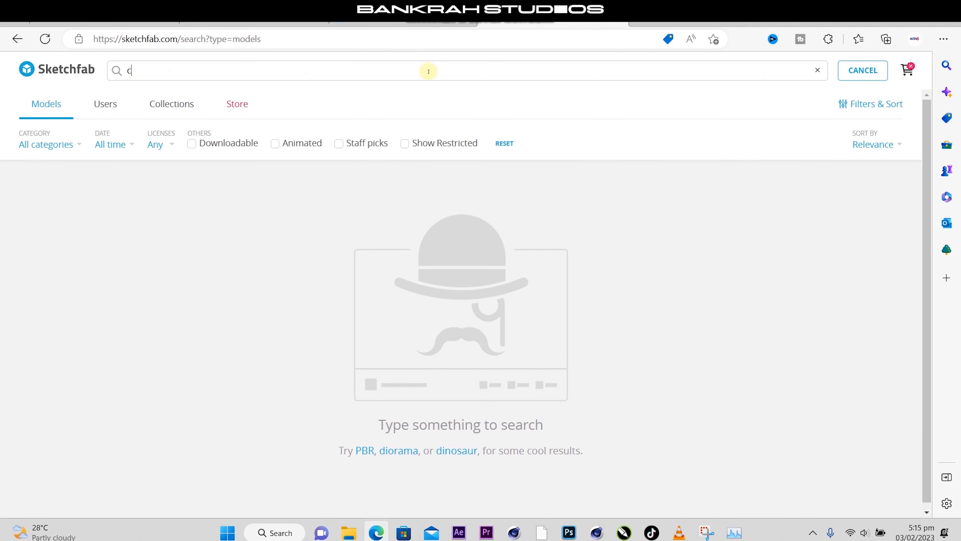
pyautogui.write('ar')
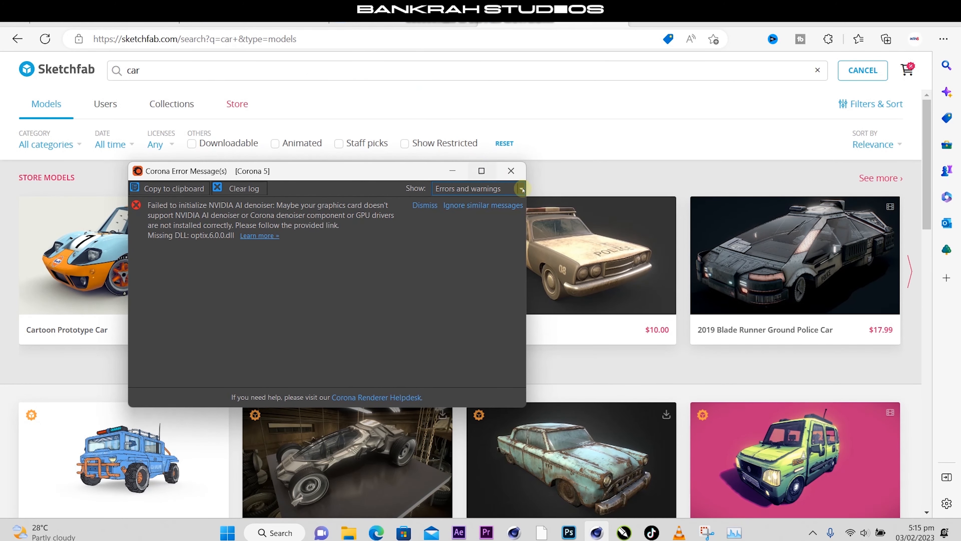
pyautogui.click(512, 172)
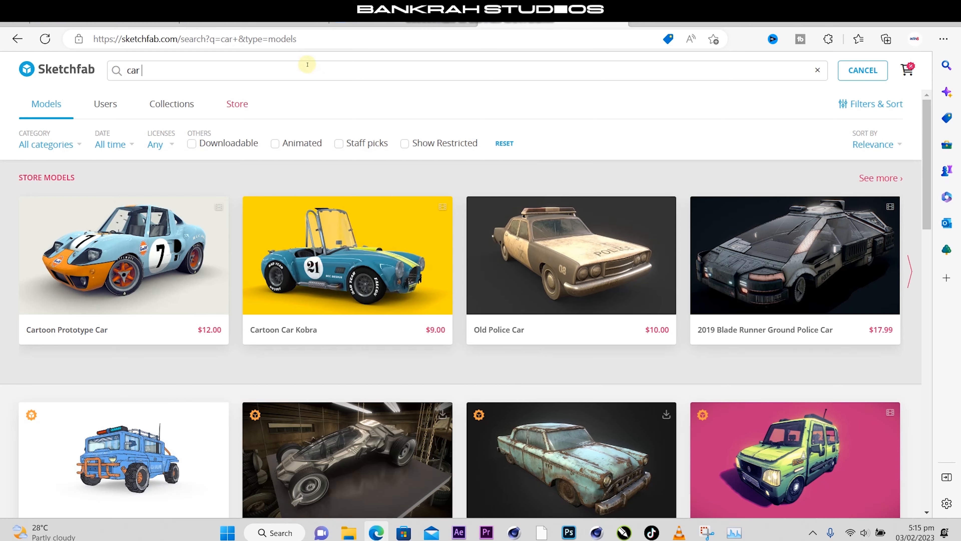
pyautogui.write('body')
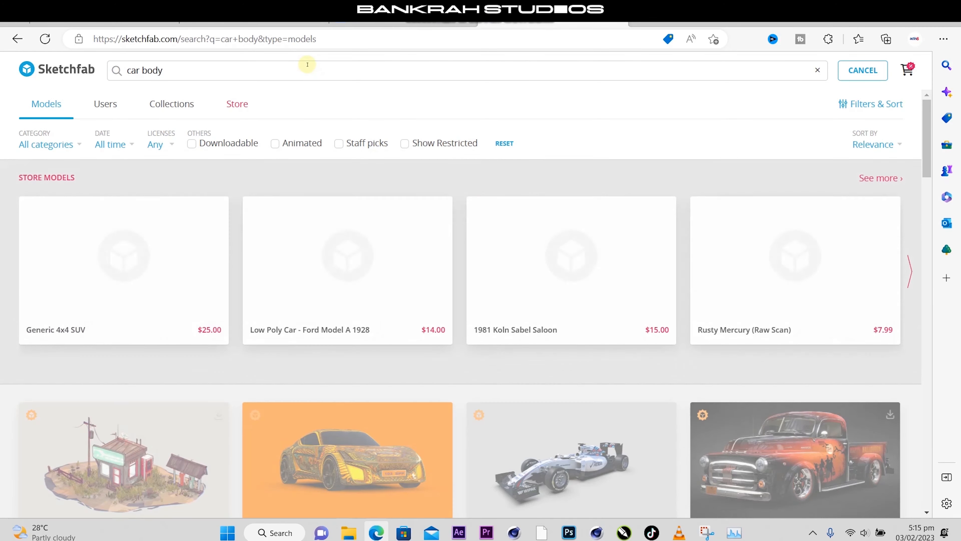
pyautogui.scroll(-10, 411, 253)
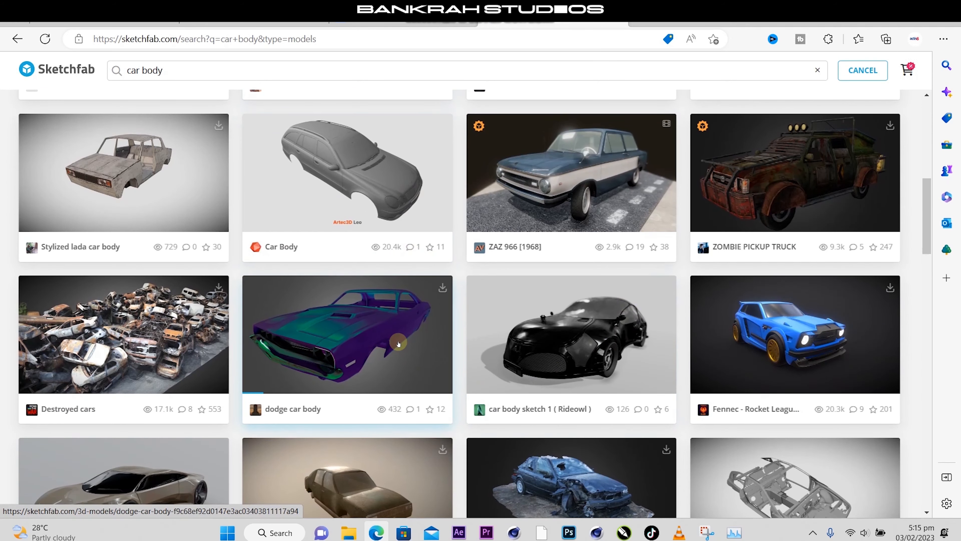
# Open the dodge car body model's page from the search results and show its available download formats
pyautogui.click(362, 335)
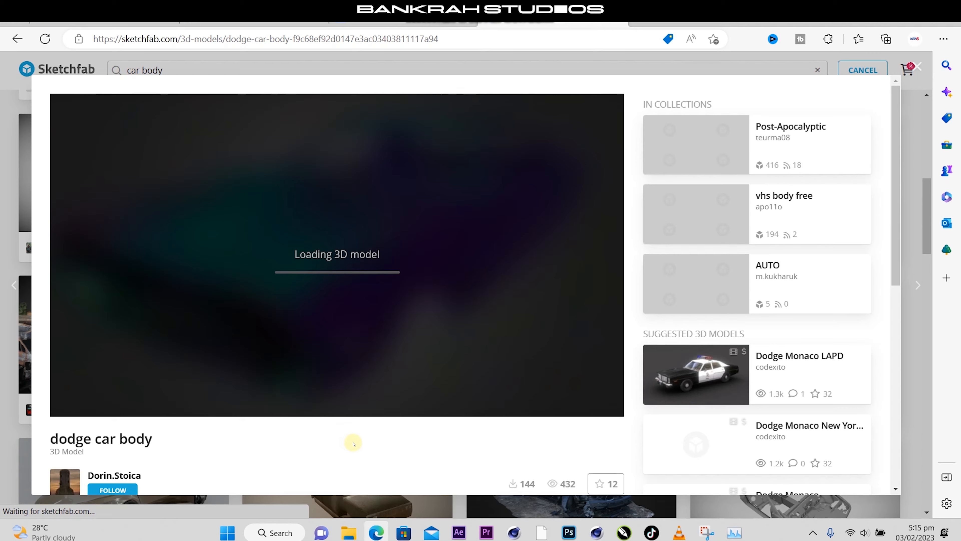
pyautogui.scroll(-5, 353, 443)
pyautogui.scroll(-3, 275, 396)
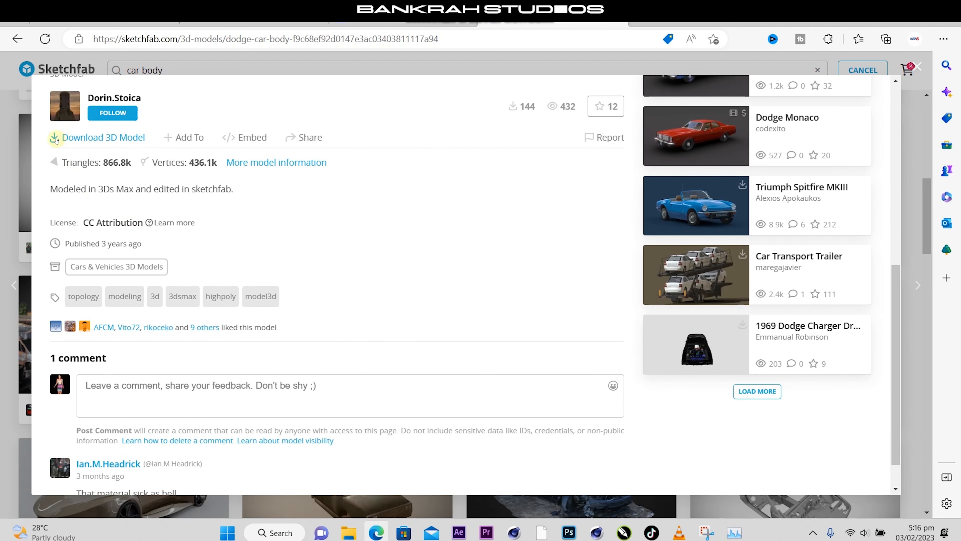
pyautogui.click(72, 137)
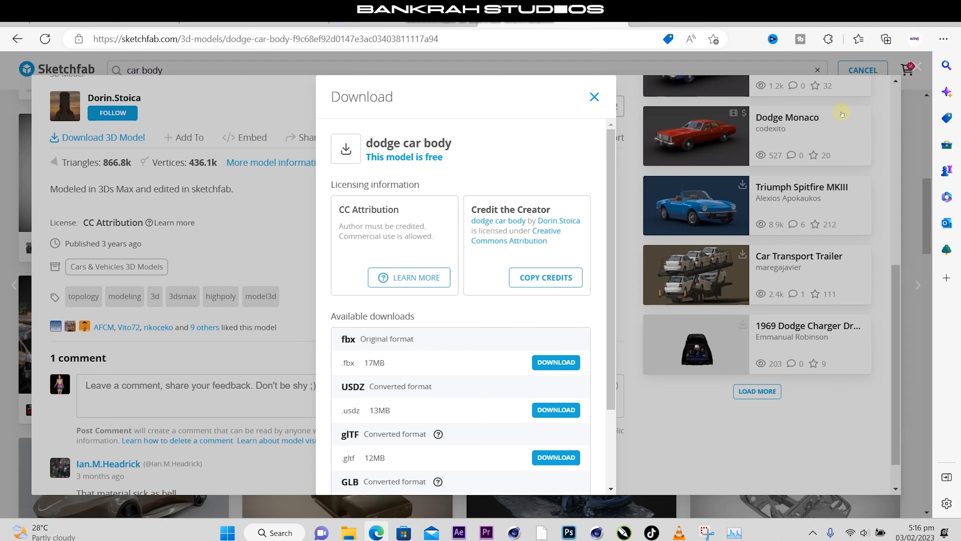
# Leave the download options, view the dodge car body in 3D from another angle and close its page
pyautogui.click(831, 114)
pyautogui.scroll(3, 515, 268)
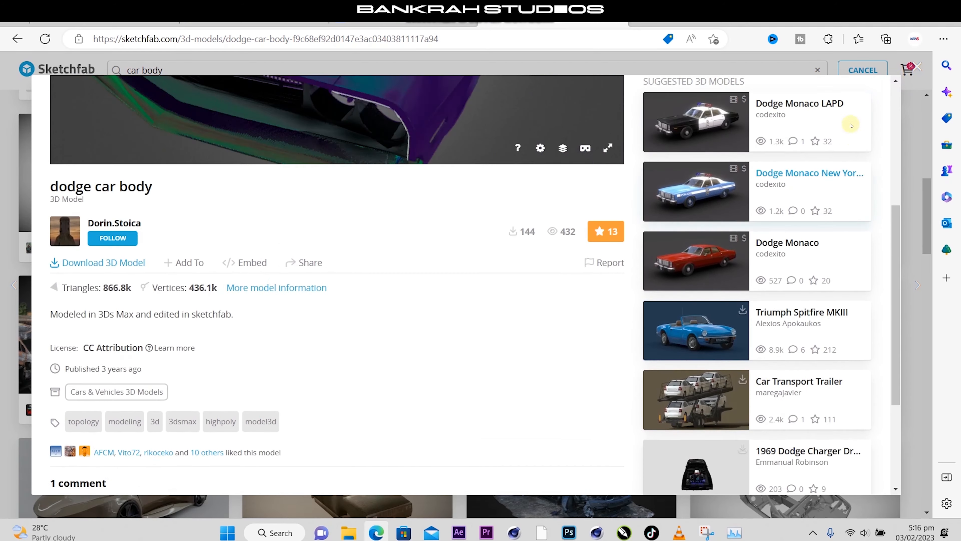
pyautogui.scroll(5, 423, 318)
pyautogui.moveTo(374, 247)
pyautogui.mouseDown()
pyautogui.moveTo(503, 211)
pyautogui.moveTo(485, 249)
pyautogui.moveTo(460, 251)
pyautogui.moveTo(461, 270)
pyautogui.mouseUp()
pyautogui.click(917, 67)
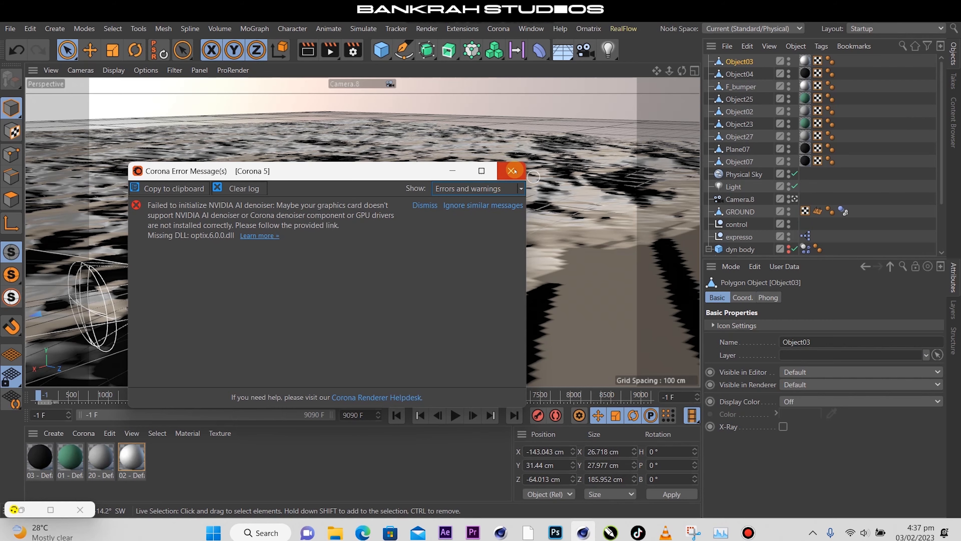
# Back in Cinema 4D, connect the merged parts Object03 through Object07 into one object, deleting the originals, and move it to about X -338 cm
pyautogui.click(513, 166)
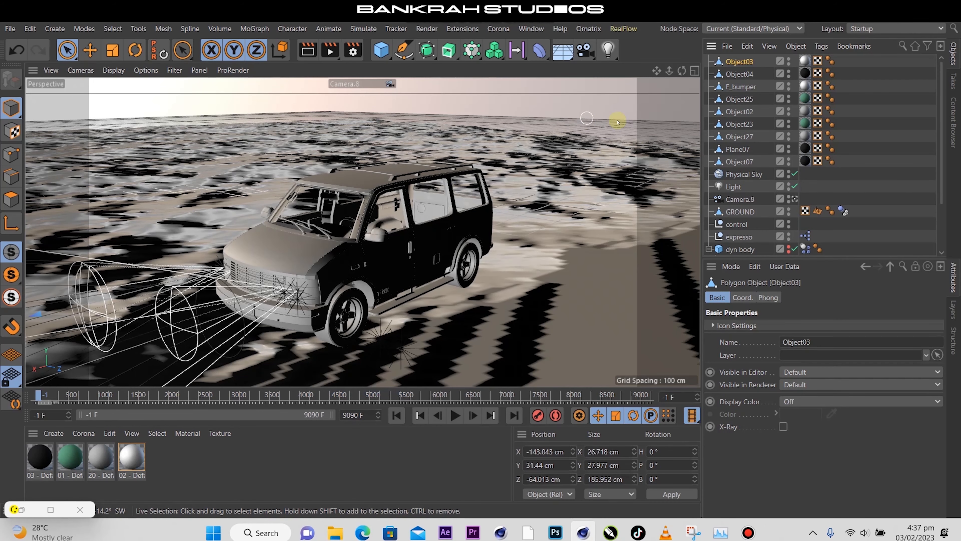
pyautogui.scroll(-5, 451, 203)
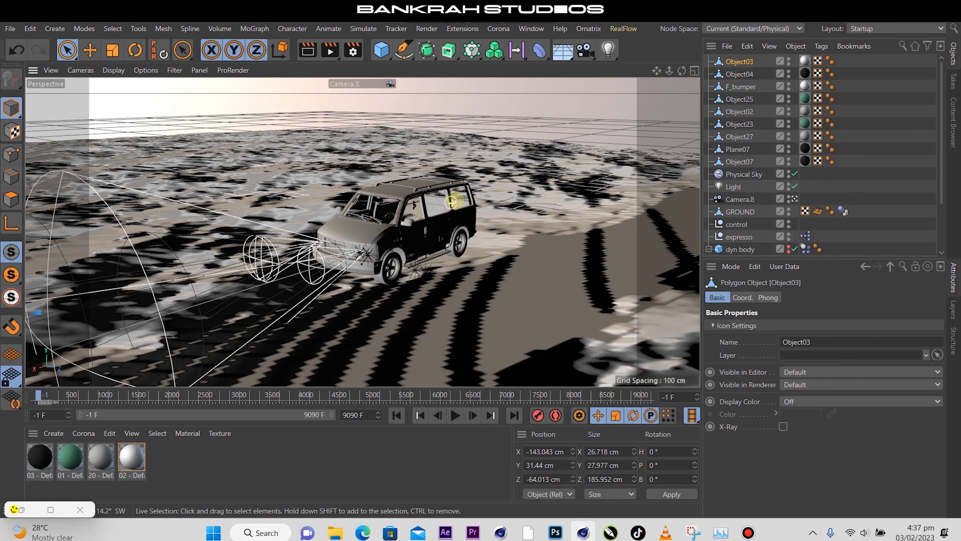
pyautogui.scroll(-5, 483, 165)
pyautogui.scroll(4, 240, 232)
pyautogui.scroll(2, 238, 235)
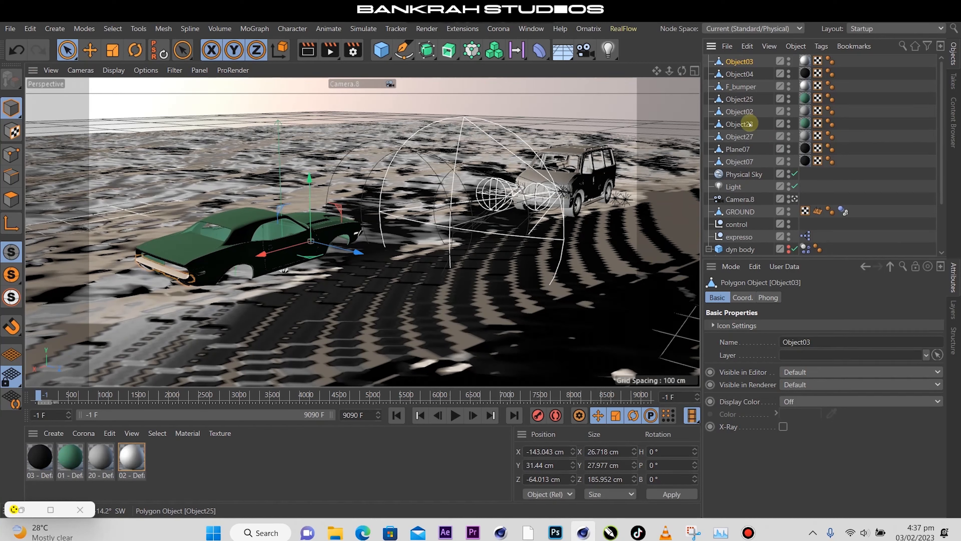
pyautogui.keyDown('shift'); pyautogui.click(733, 162); pyautogui.keyUp('shift')
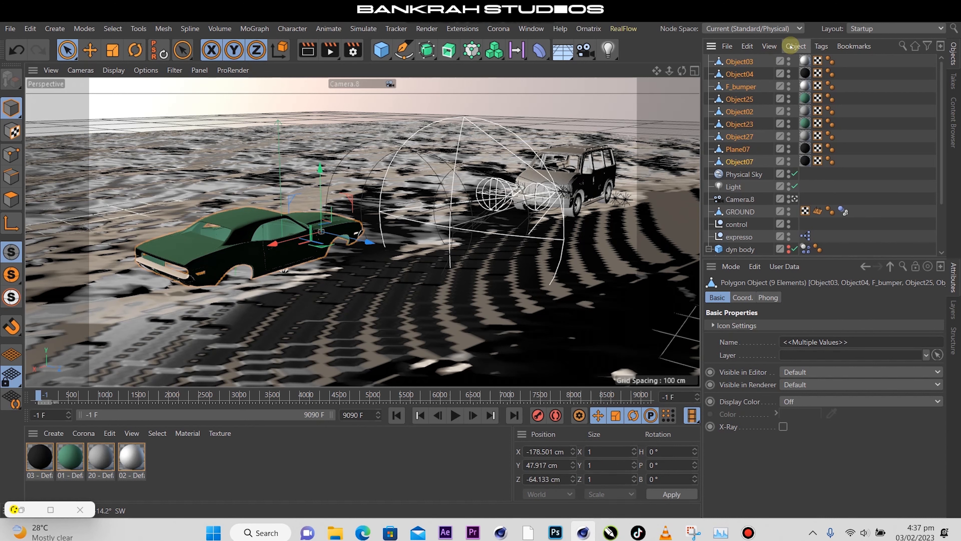
pyautogui.scroll(2, 204, 250)
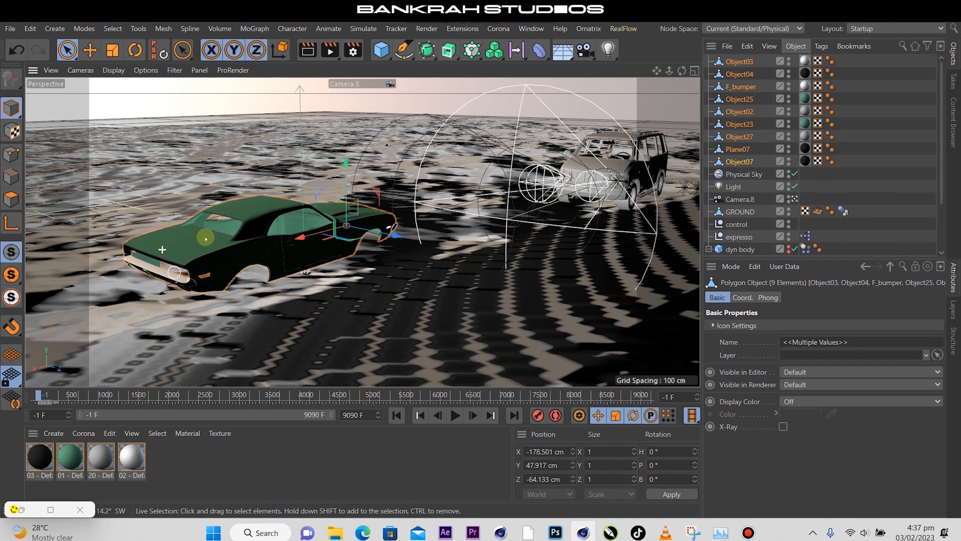
pyautogui.click(795, 47)
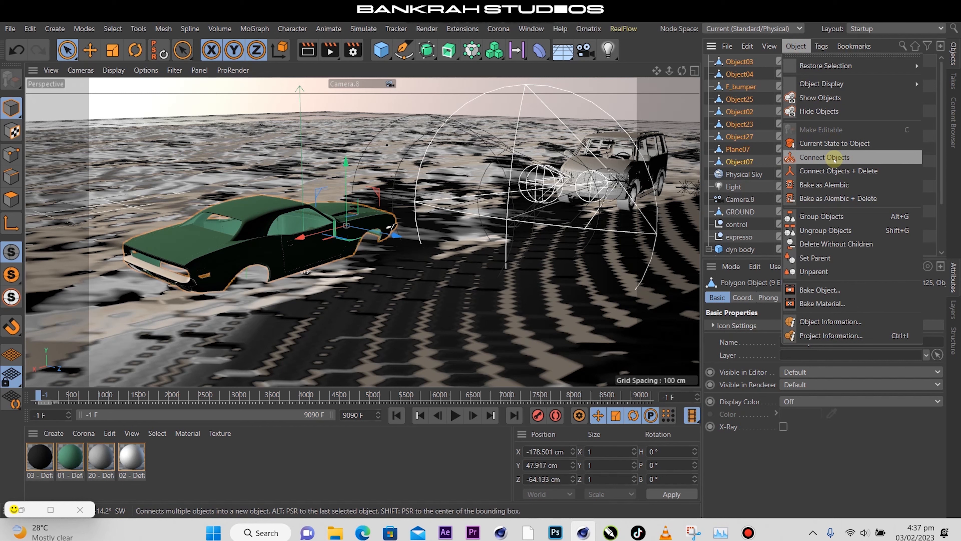
pyautogui.click(837, 171)
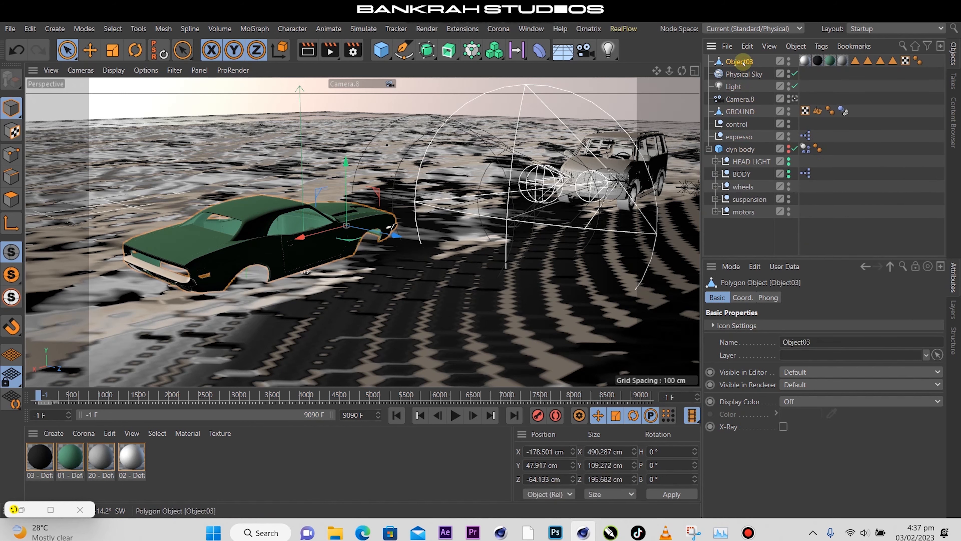
pyautogui.moveTo(322, 232); pyautogui.dragTo(405, 221)
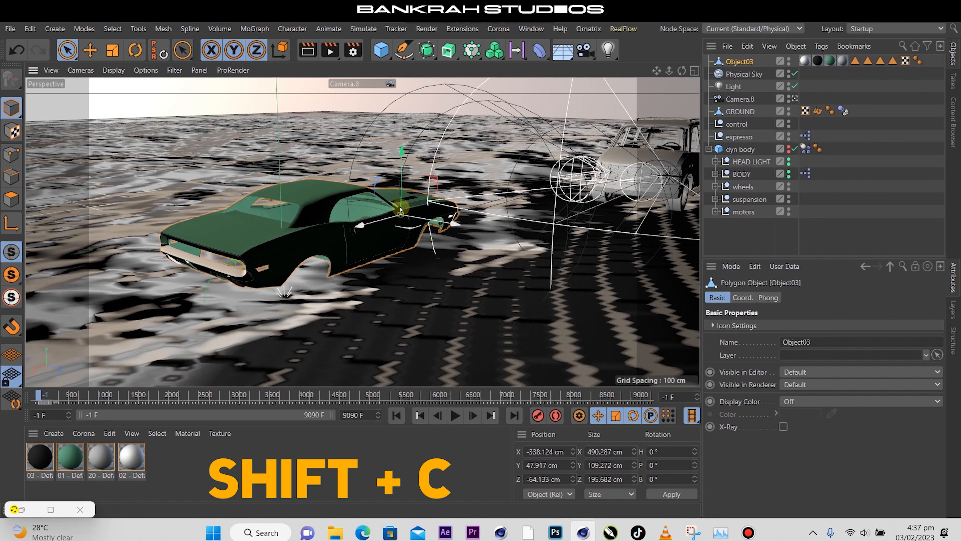
# Center the car body's axis on all of its points with the Axis Center command
pyautogui.hotkey('shift', 'c')
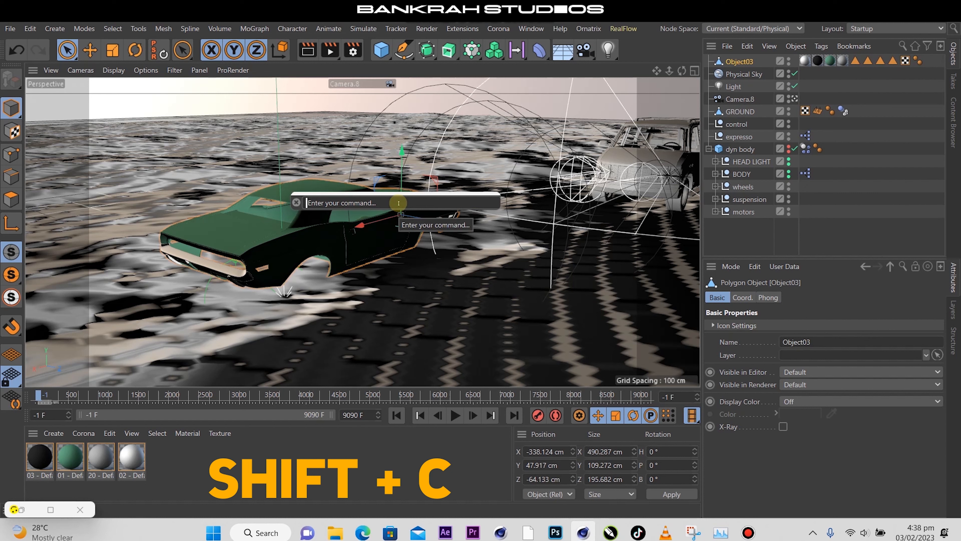
pyautogui.write('a')
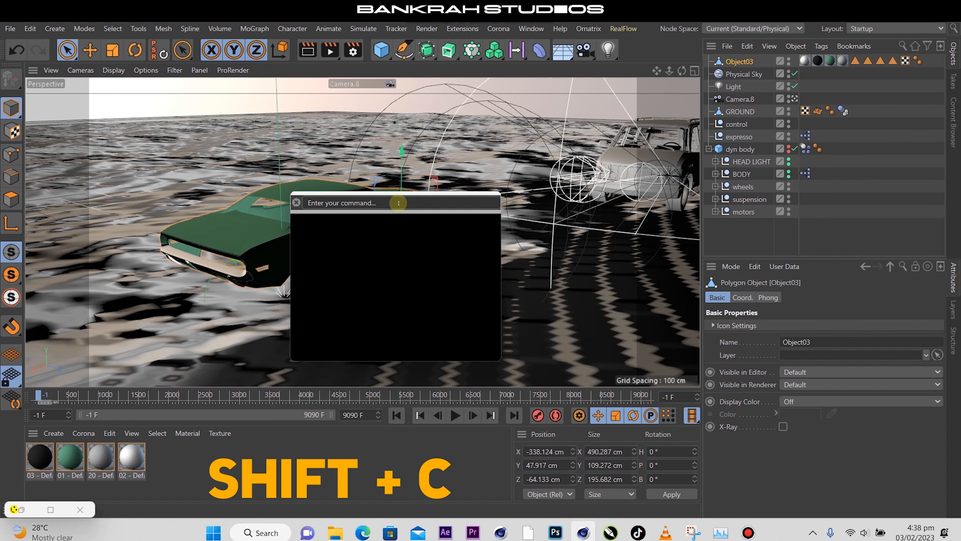
pyautogui.write('x')
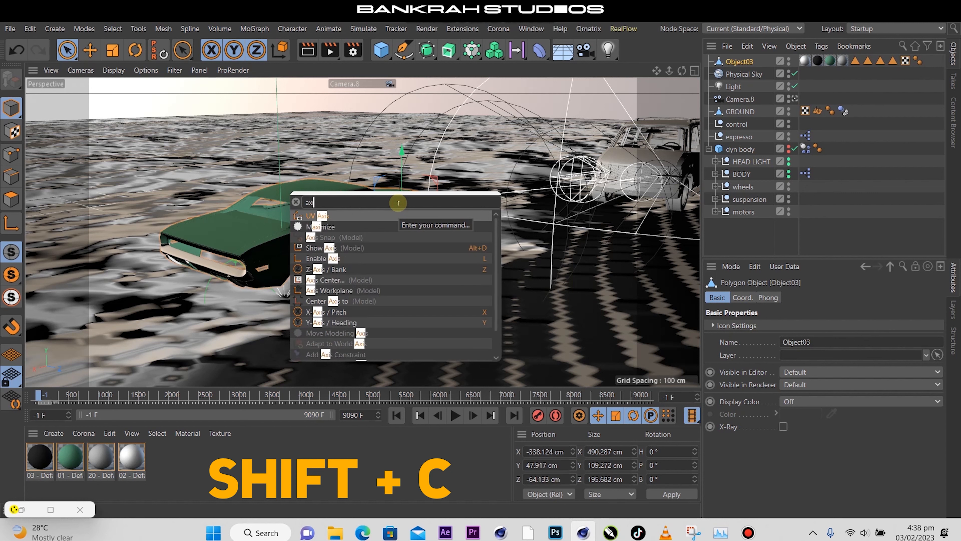
pyautogui.write('is')
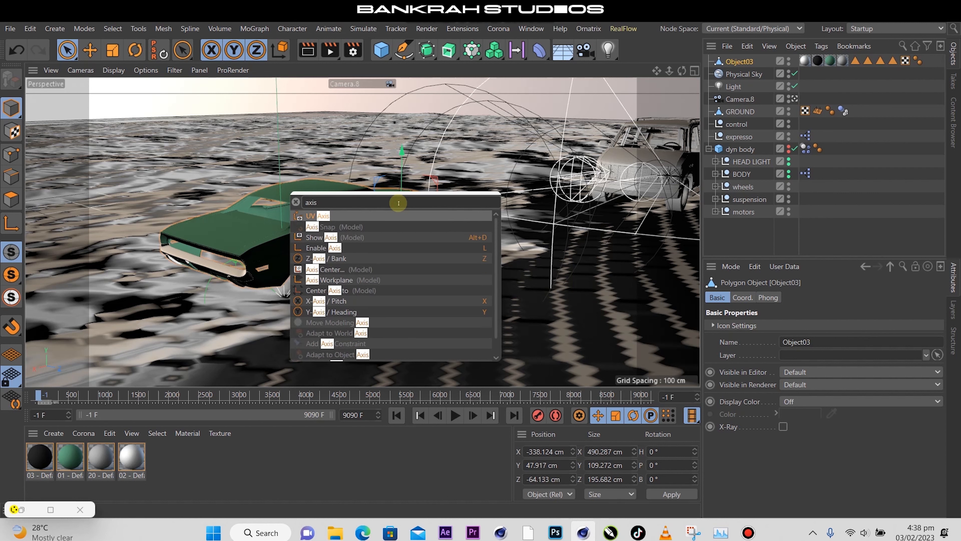
pyautogui.write(' ce')
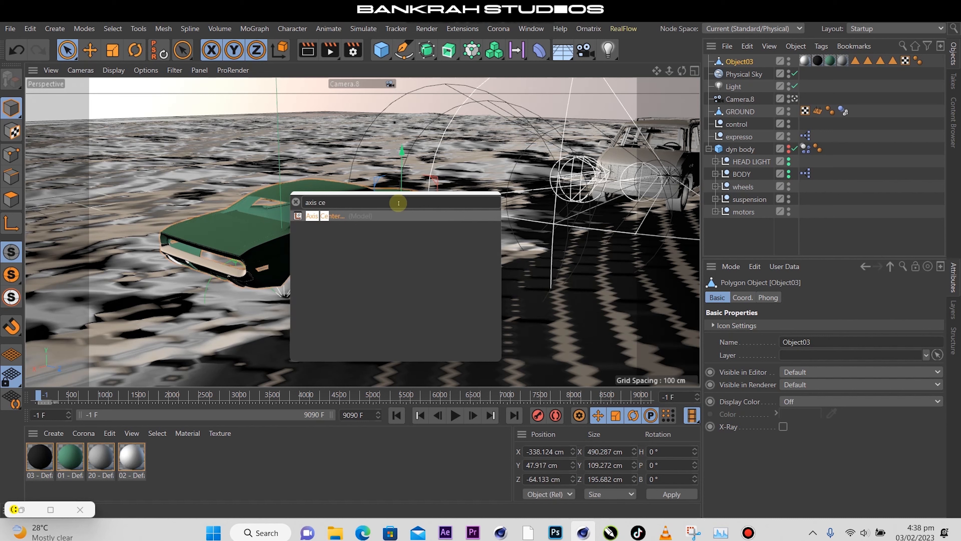
pyautogui.click(330, 218)
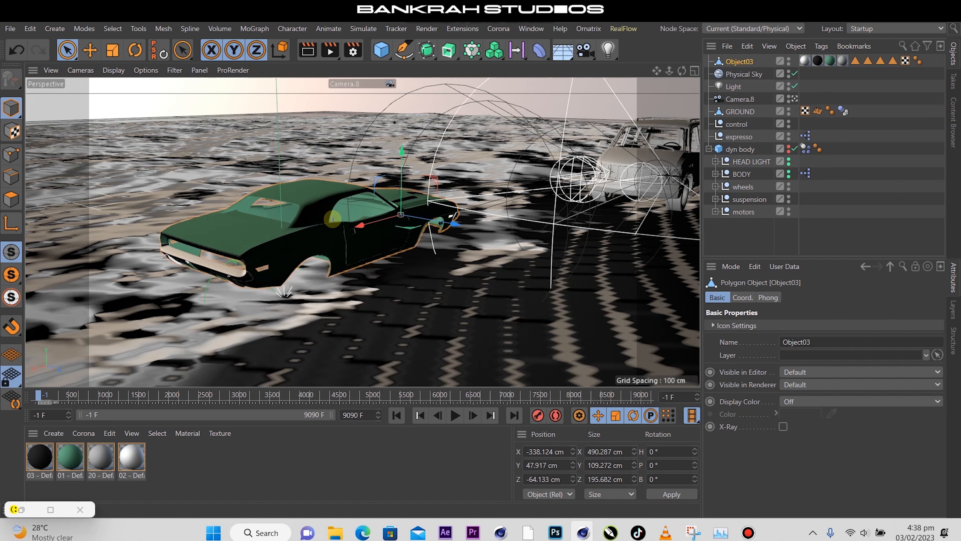
pyautogui.moveTo(303, 129); pyautogui.dragTo(120, 98)
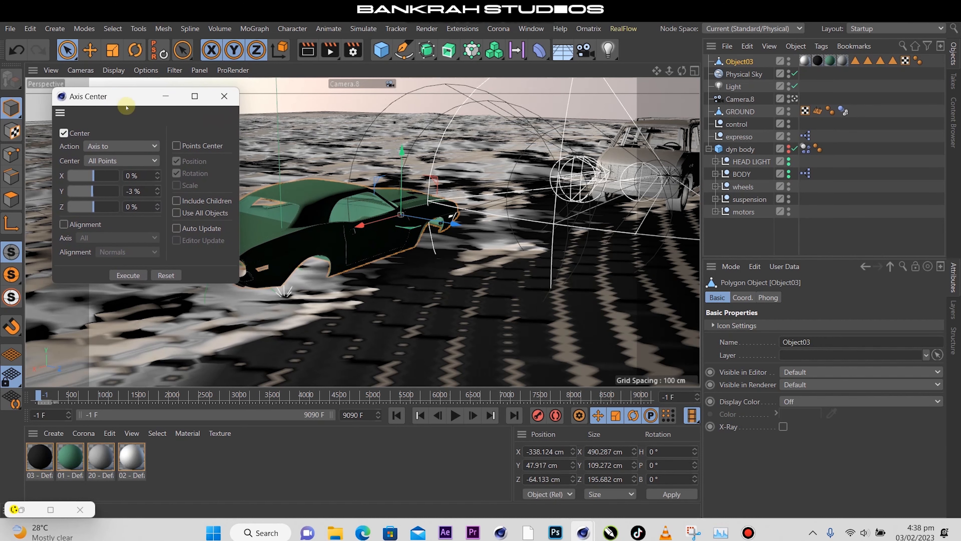
pyautogui.click(129, 275)
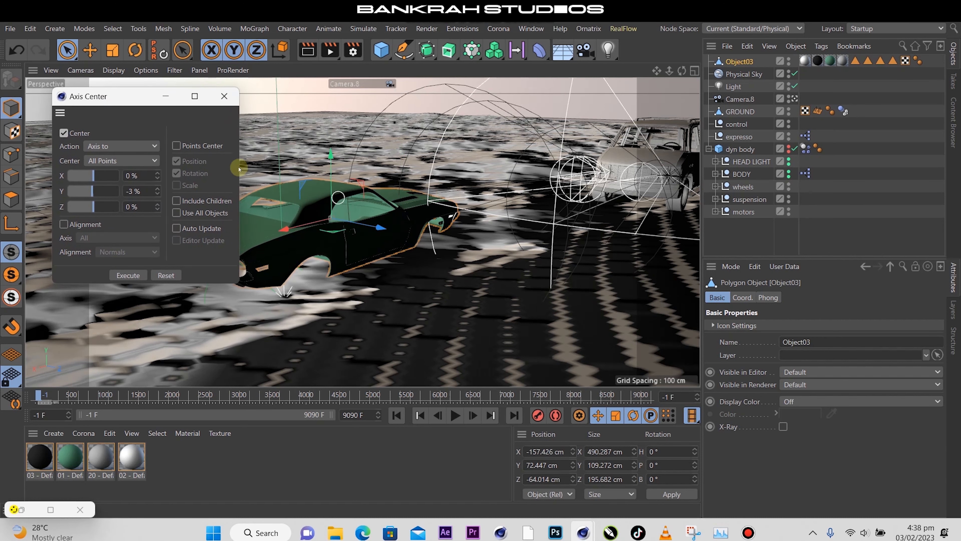
pyautogui.click(224, 96)
# Move the car body beside the van, to about X -1118 cm and Z 380 cm
pyautogui.scroll(-1, 285, 206)
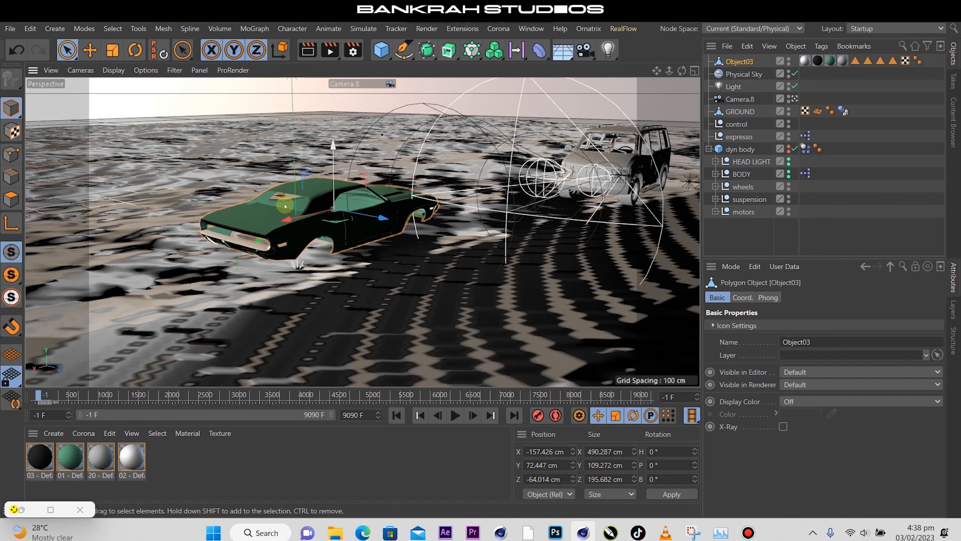
pyautogui.moveTo(285, 207); pyautogui.dragTo(491, 174)
pyautogui.scroll(5, 589, 141)
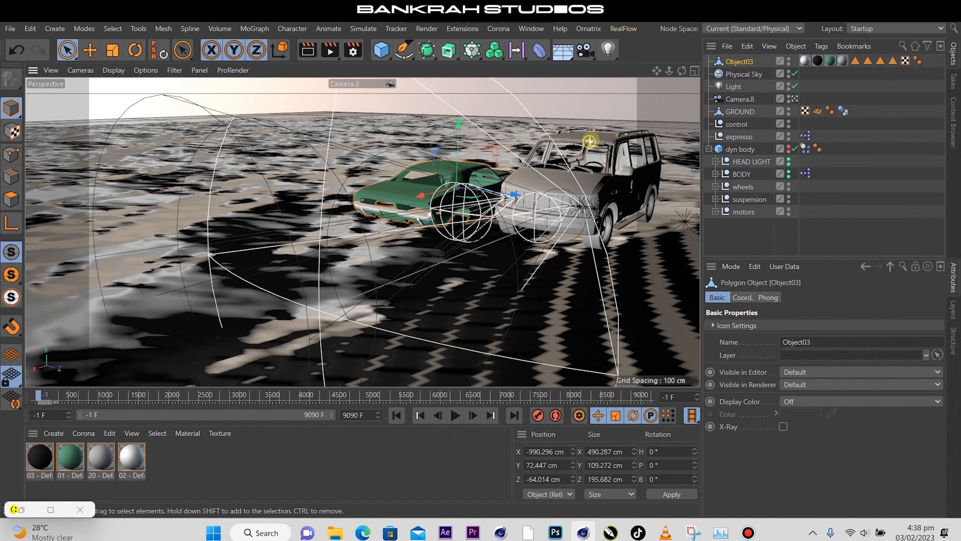
pyautogui.scroll(3, 589, 141)
pyautogui.moveTo(655, 70); pyautogui.dragTo(545, 97)
pyautogui.moveTo(182, 237); pyautogui.dragTo(250, 208)
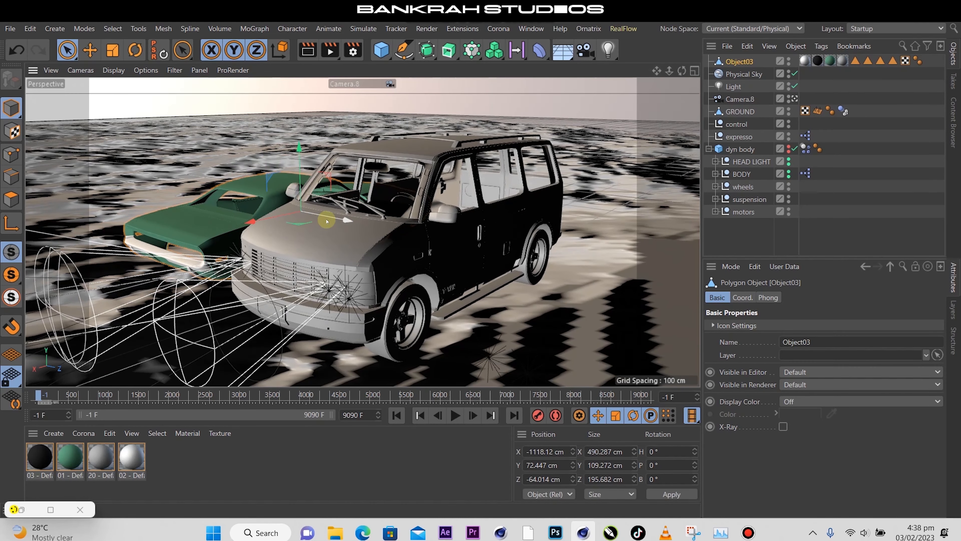
pyautogui.moveTo(341, 219); pyautogui.dragTo(409, 251)
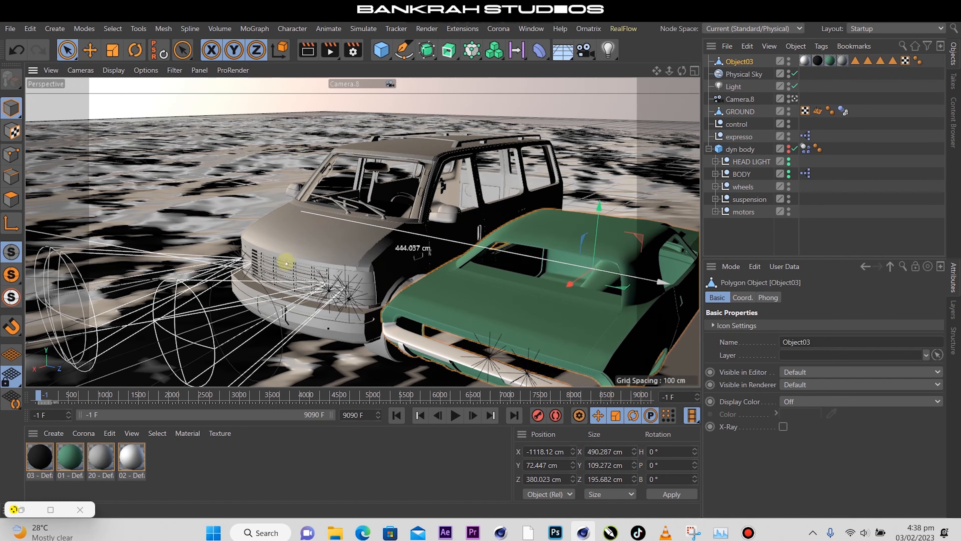
# Rotate the car body to a heading of 180° so it faces the same way as the van, dismissing the Corona error message
pyautogui.scroll(-1, 489, 273)
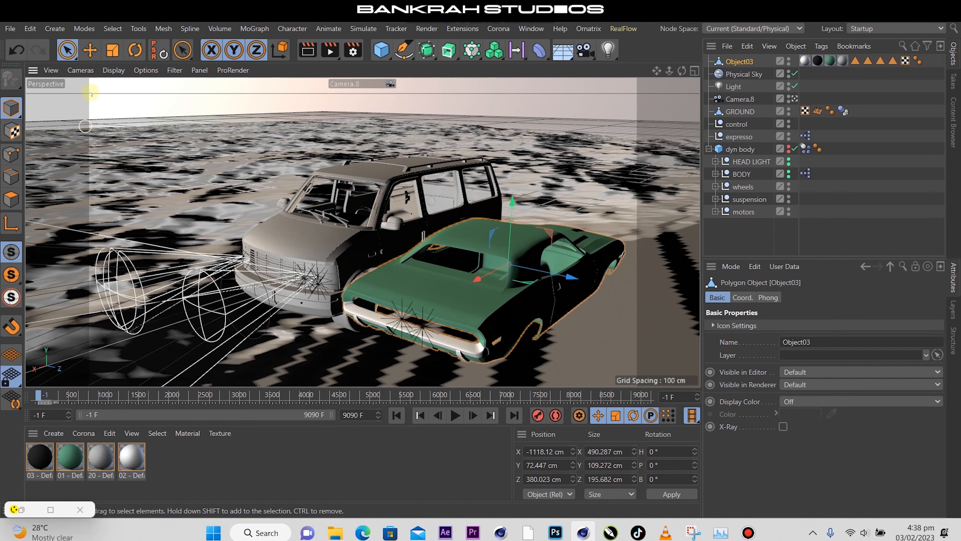
pyautogui.click(135, 50)
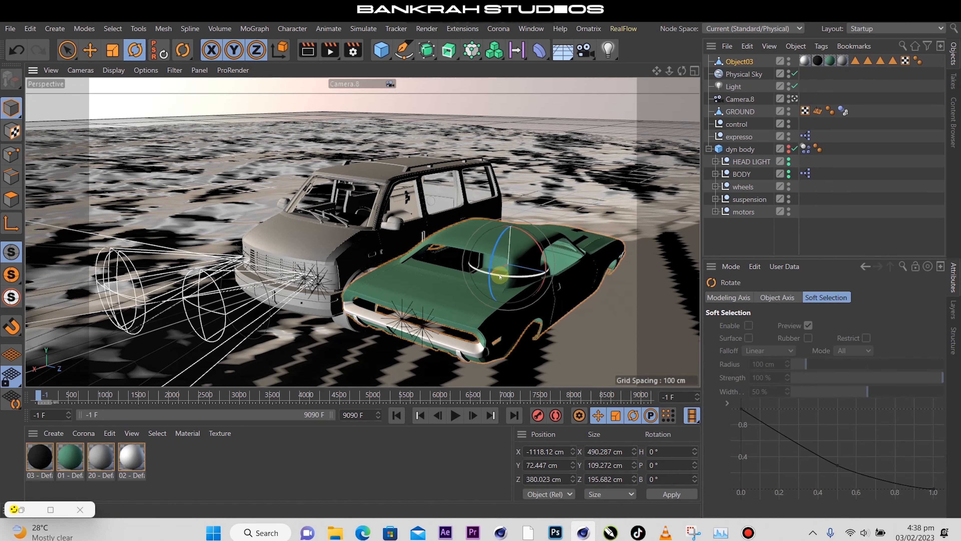
pyautogui.moveTo(500, 277); pyautogui.dragTo(696, 93)
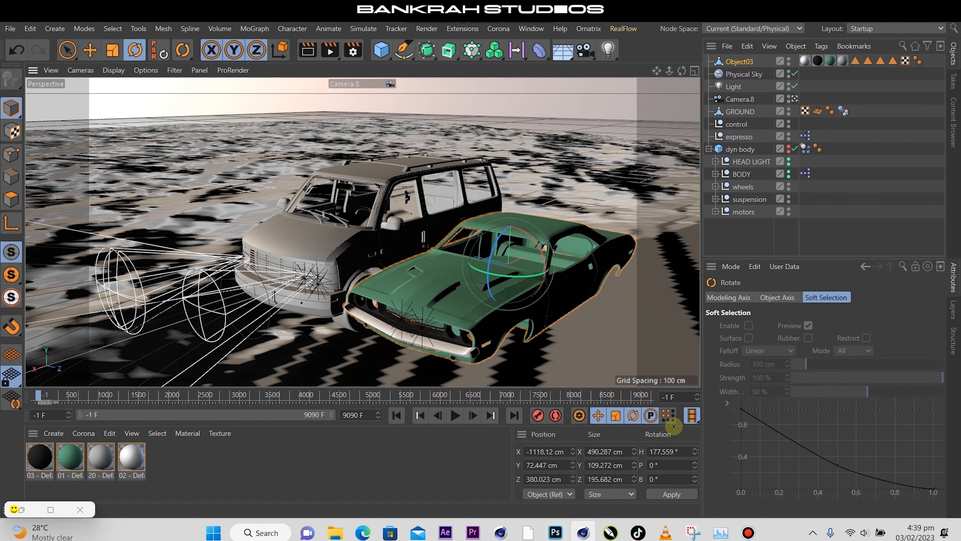
pyautogui.doubleClick(682, 453)
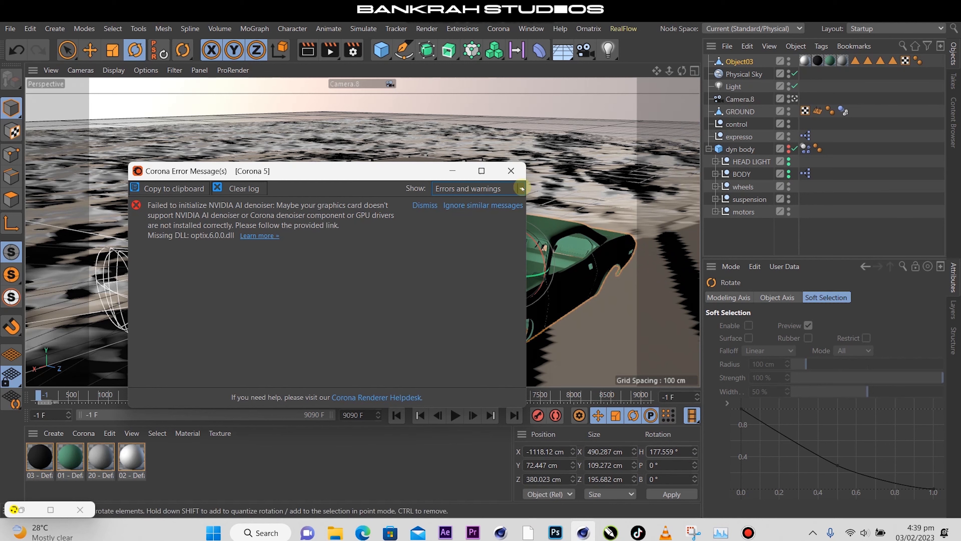
pyautogui.click(512, 174)
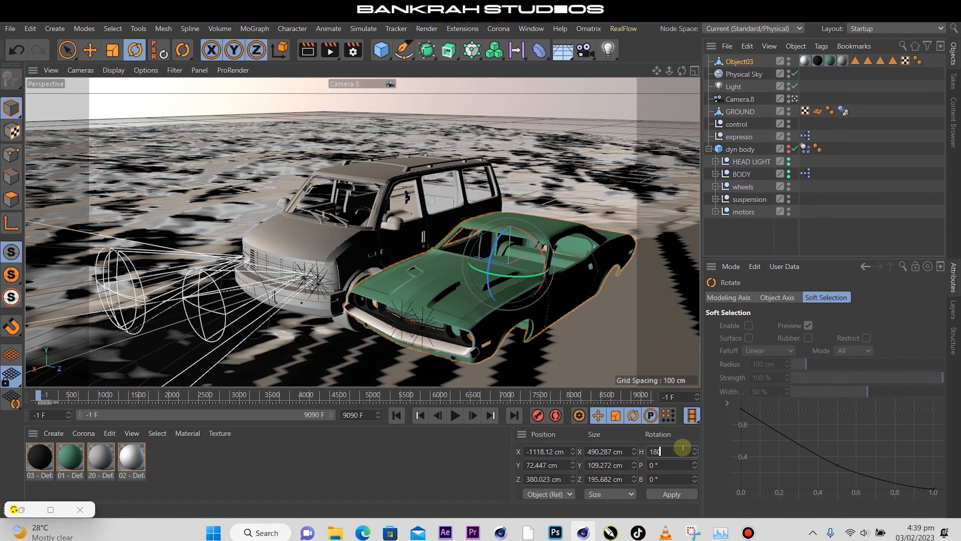
pyautogui.press('Return')
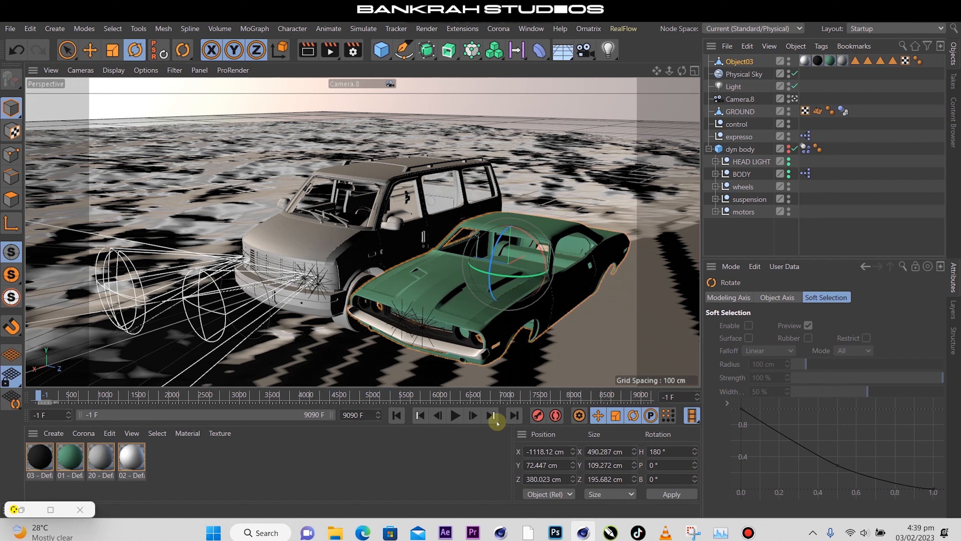
# Move the car body sideways into the van, to about Z 172 cm
pyautogui.click(70, 52)
pyautogui.moveTo(454, 252); pyautogui.dragTo(342, 228)
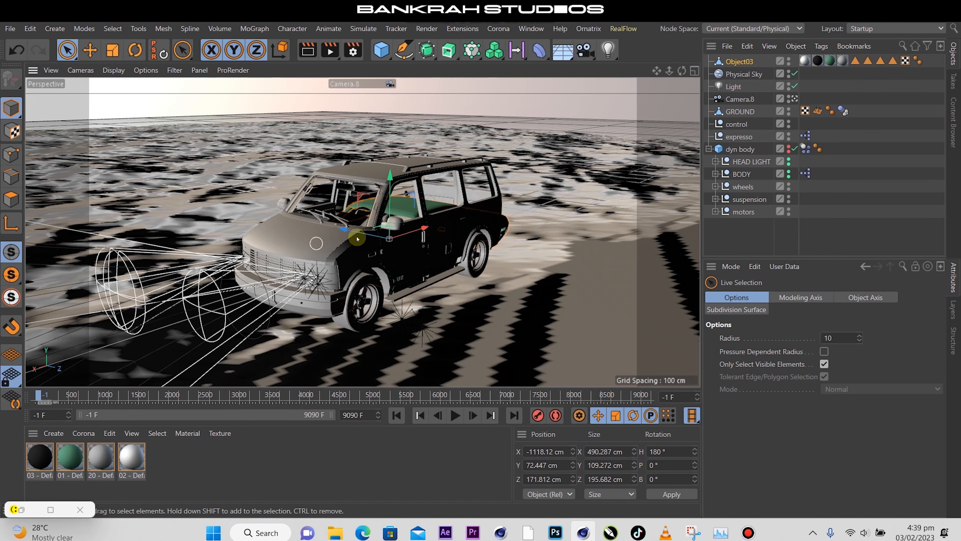
pyautogui.scroll(2, 301, 248)
# Hide all the van parts in the BODY group, from the side light to the slide door, in both editor and renderer
pyautogui.click(300, 248)
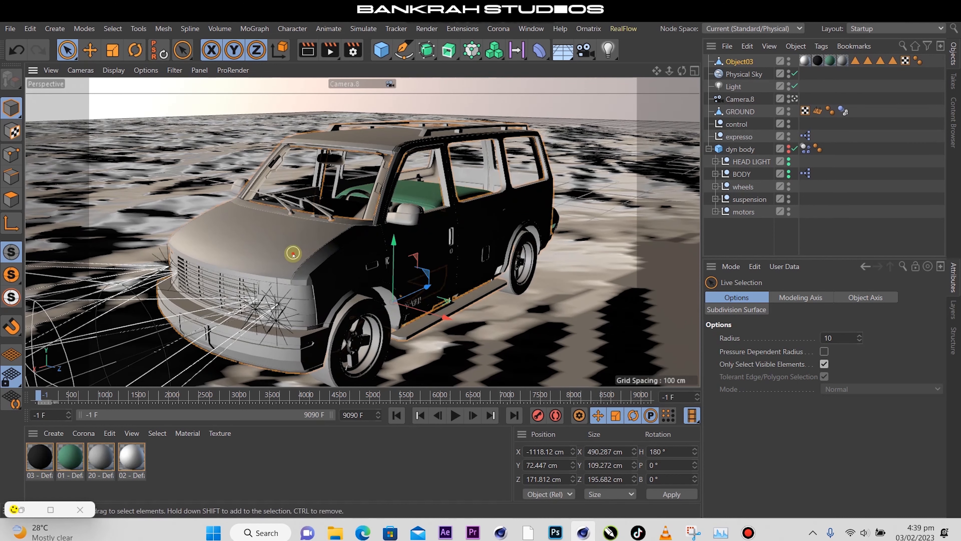
pyautogui.click(715, 173)
pyautogui.click(751, 186)
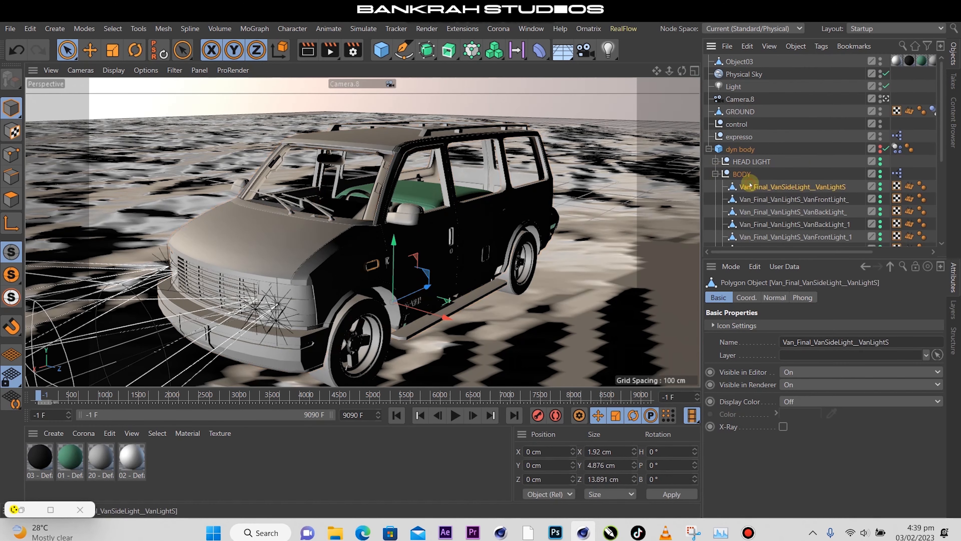
pyautogui.scroll(-3, 758, 187)
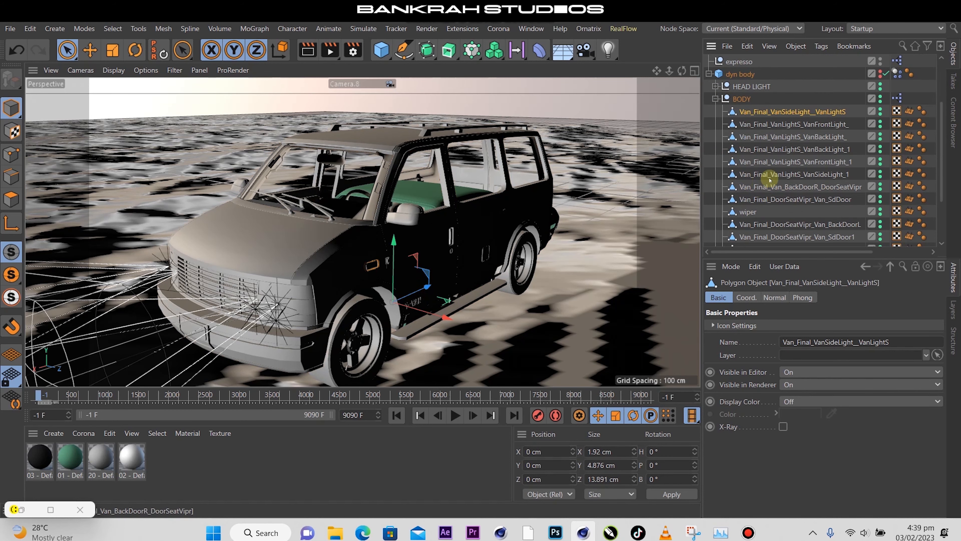
pyautogui.click(880, 110)
pyautogui.moveTo(882, 133); pyautogui.dragTo(879, 236)
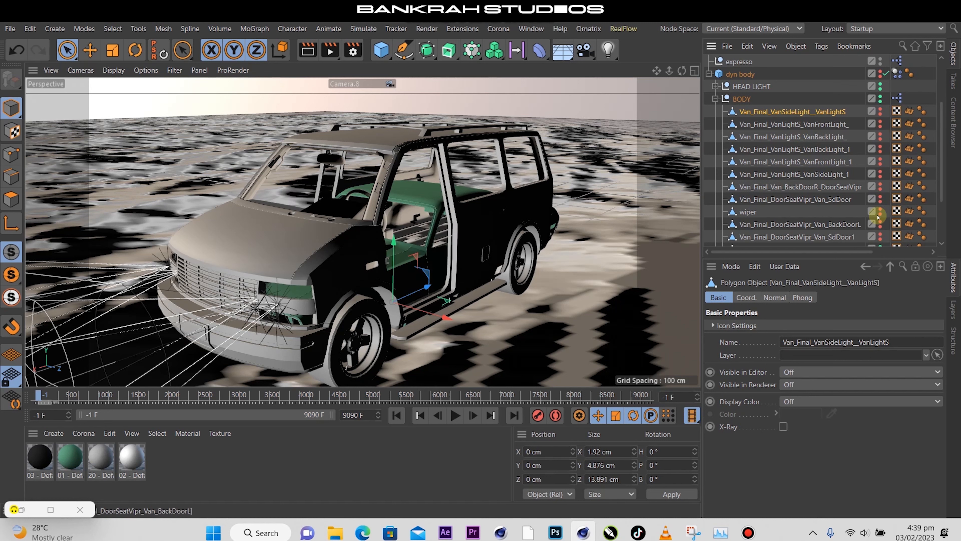
pyautogui.scroll(-2, 879, 240)
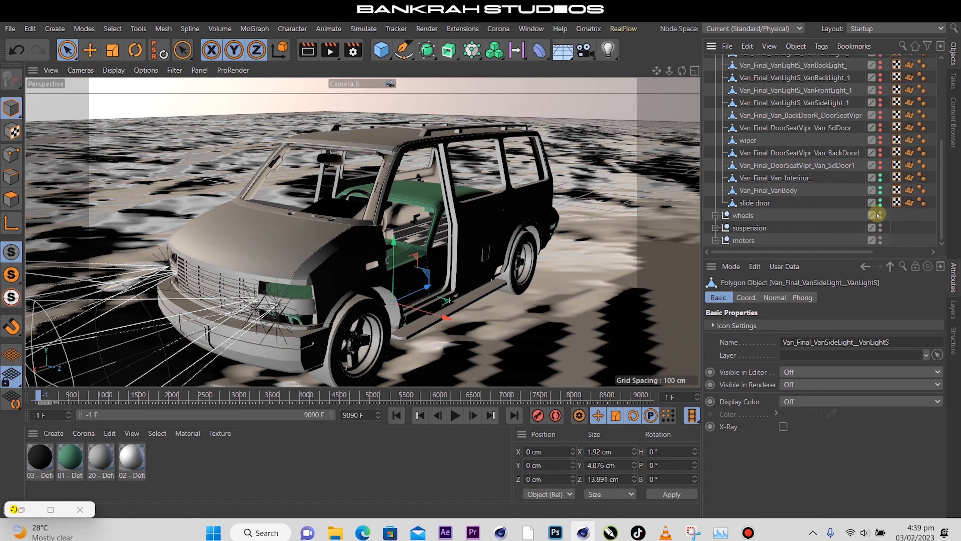
pyautogui.click(880, 175)
pyautogui.click(882, 200)
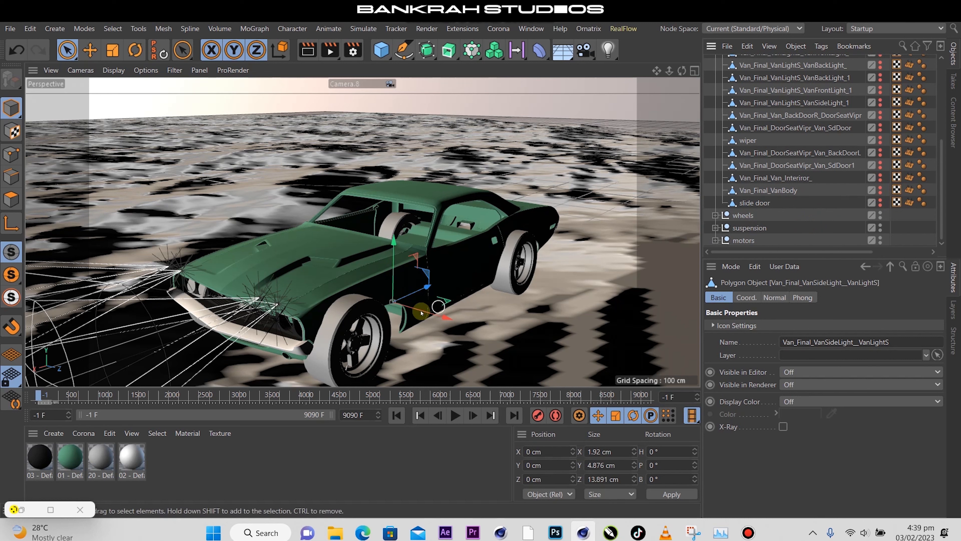
# Rename Object03 as "dodge car"
pyautogui.scroll(5, 776, 183)
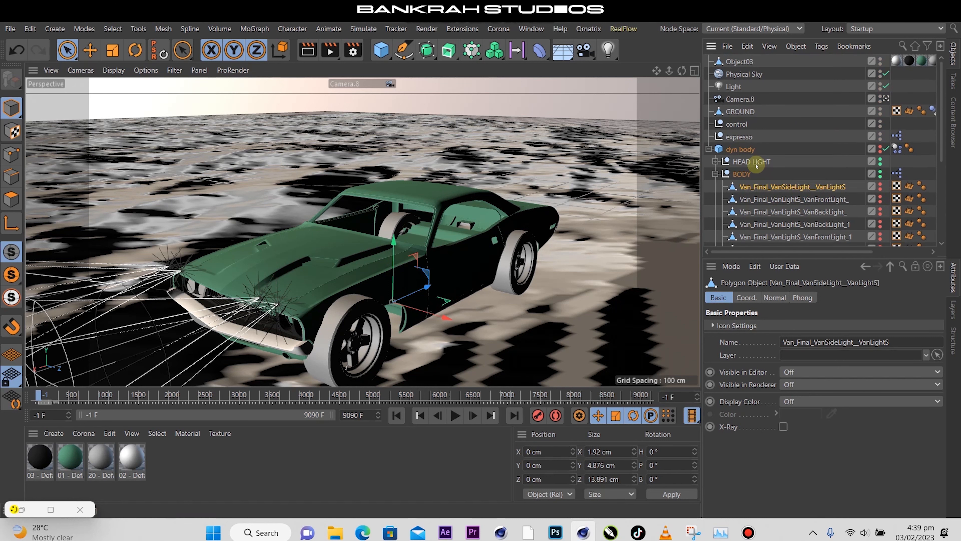
pyautogui.click(738, 61)
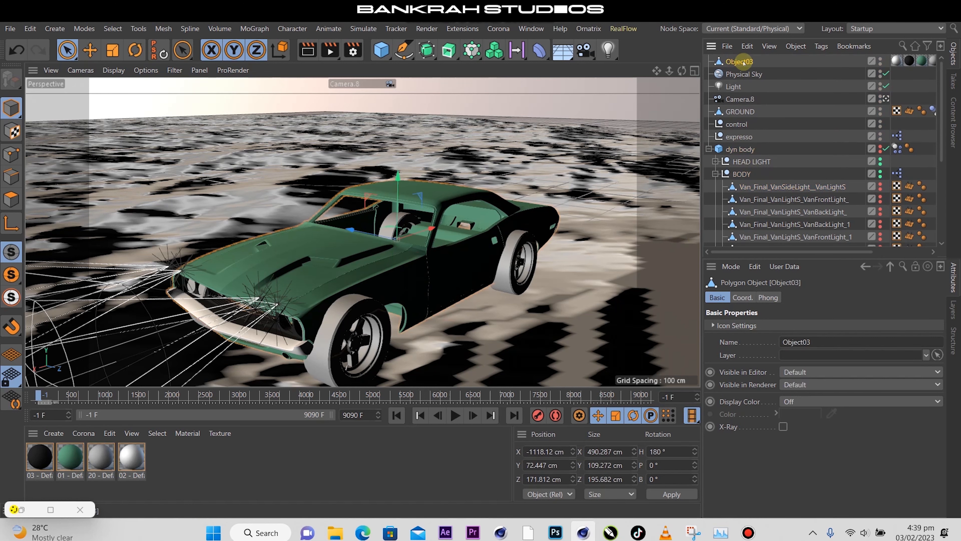
pyautogui.doubleClick(741, 63)
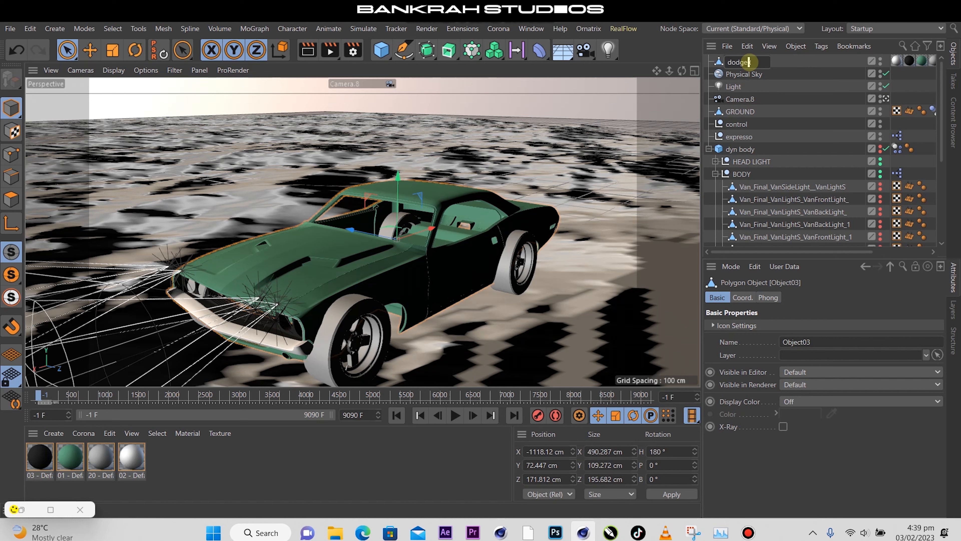
pyautogui.press('Return')
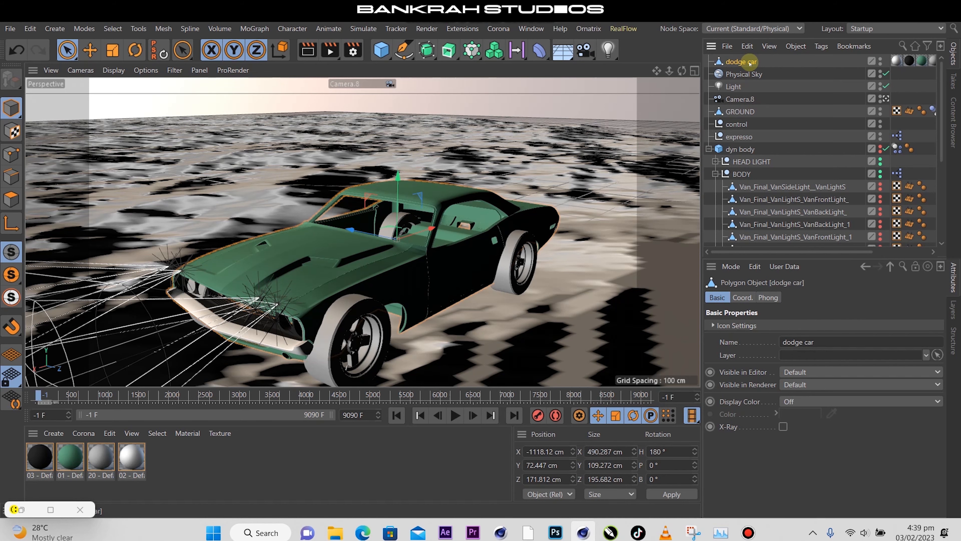
# Align the dodge car body over the rig's wheels at about X -1081 cm, Y 96 cm and Z 186 cm
pyautogui.moveTo(681, 71); pyautogui.dragTo(530, 251)
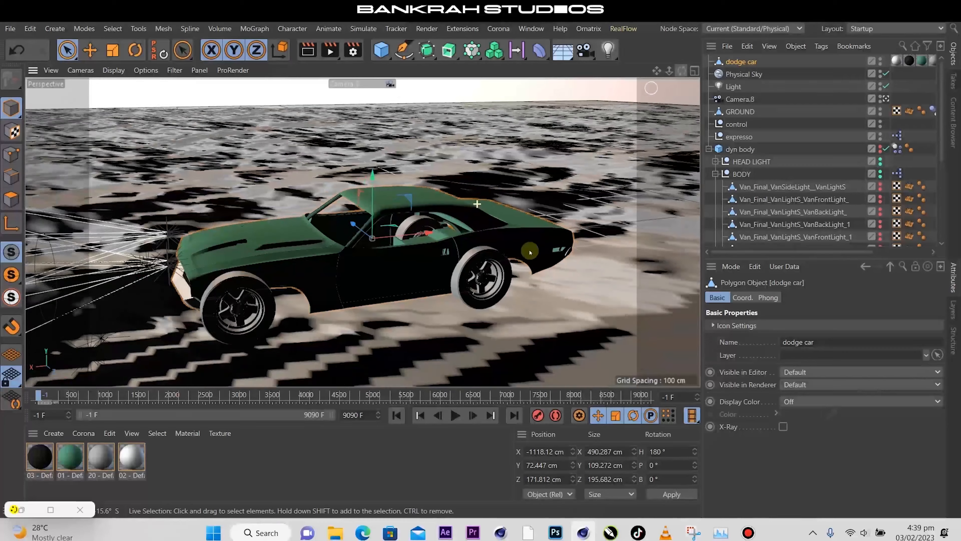
pyautogui.scroll(2, 360, 245)
pyautogui.moveTo(371, 171); pyautogui.dragTo(365, 145)
pyautogui.moveTo(424, 214); pyautogui.dragTo(128, 307)
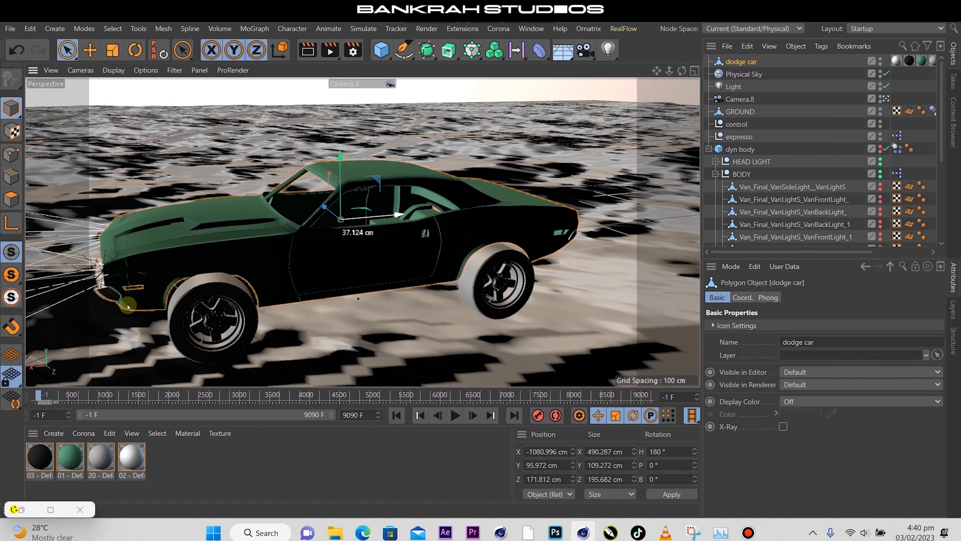
pyautogui.moveTo(333, 206); pyautogui.dragTo(352, 199)
# Examine the dodge car body from the front and both sides to check how it sits over the wheels
pyautogui.moveTo(683, 72); pyautogui.dragTo(630, 82)
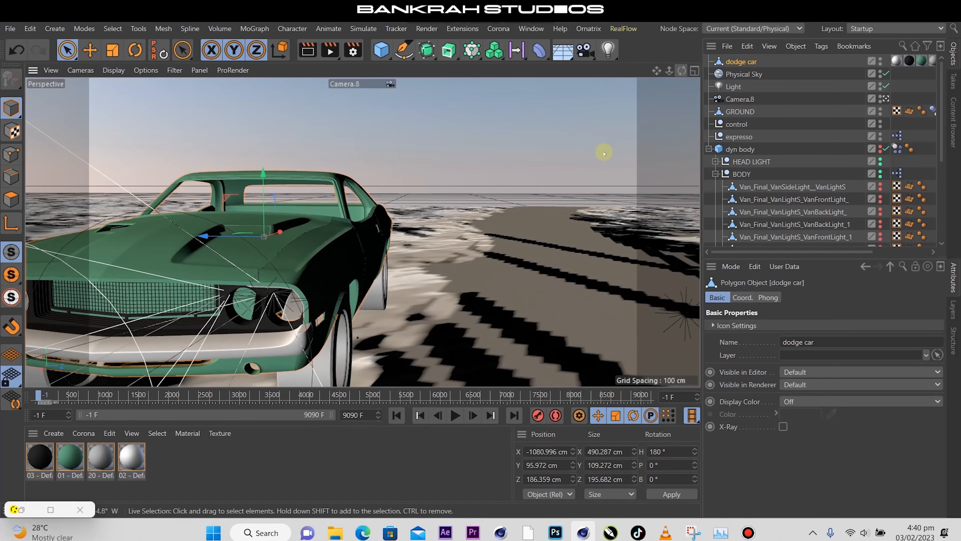
pyautogui.scroll(-3, 604, 153)
pyautogui.moveTo(682, 70); pyautogui.dragTo(705, 70)
pyautogui.scroll(-1, 585, 176)
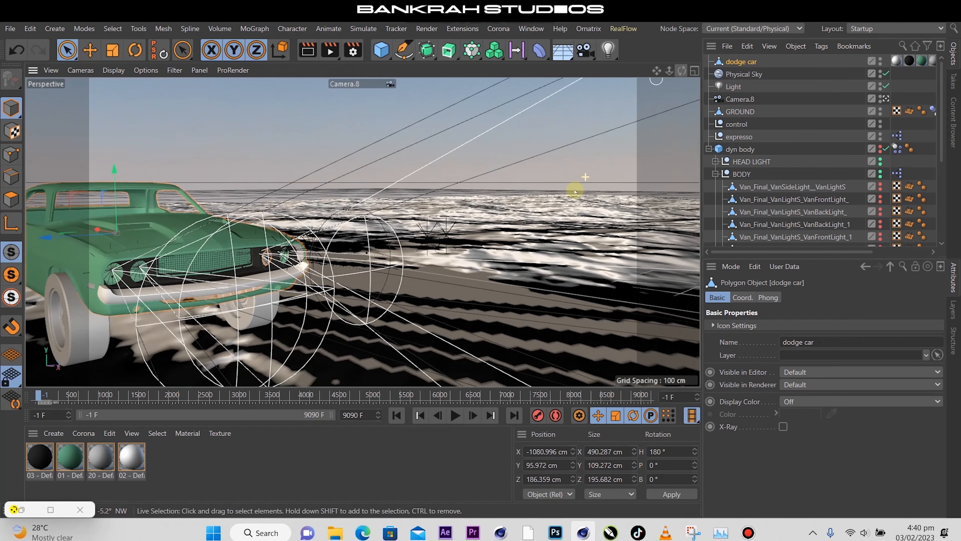
pyautogui.scroll(-5, 574, 191)
pyautogui.scroll(5, 433, 167)
pyautogui.scroll(-3, 371, 243)
pyautogui.moveTo(679, 72); pyautogui.dragTo(645, 73)
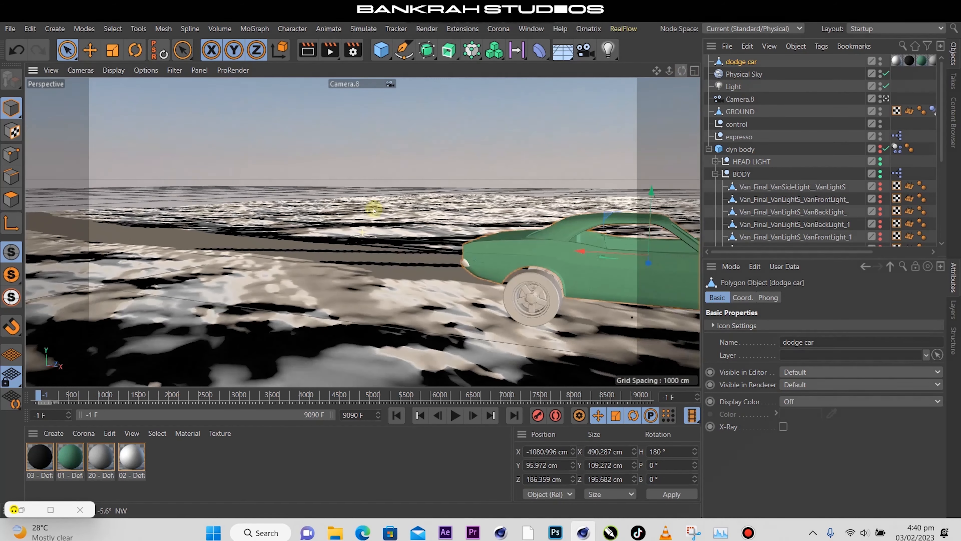
pyautogui.scroll(-3, 375, 211)
pyautogui.scroll(4, 633, 229)
pyautogui.moveTo(682, 72); pyautogui.dragTo(706, 71)
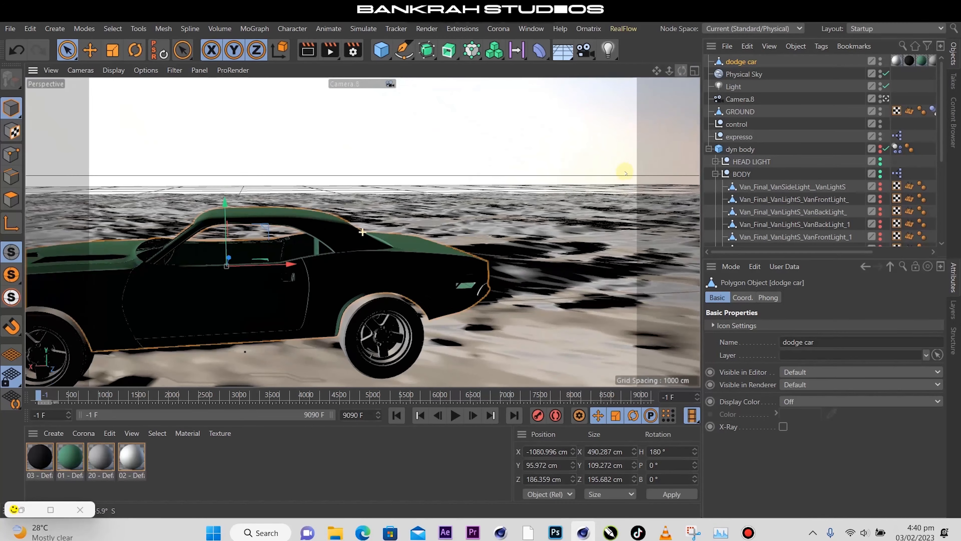
# Nest the dodge car inside the BODY group of the dyn body rig, above the van parts
pyautogui.scroll(-3, 626, 173)
pyautogui.scroll(-2, 579, 199)
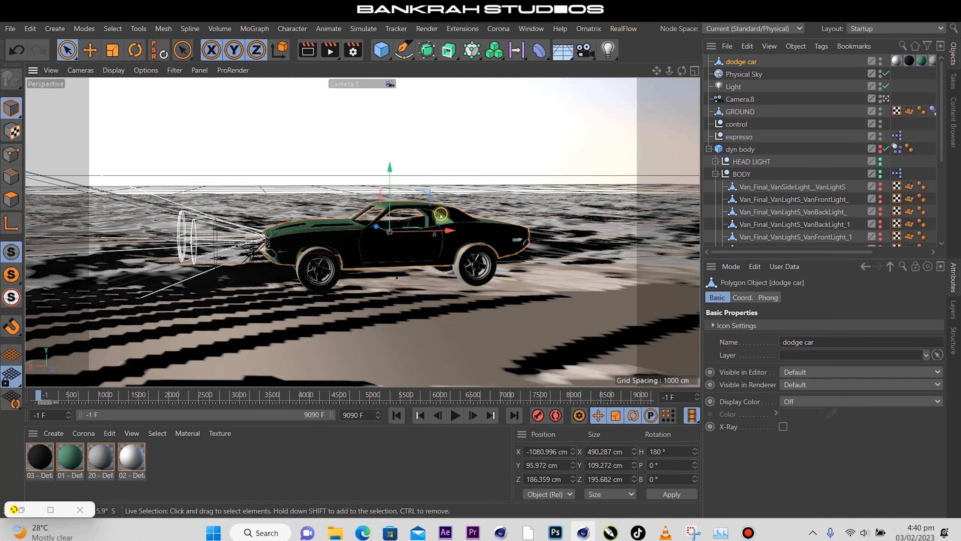
pyautogui.scroll(2, 441, 215)
pyautogui.scroll(2, 386, 267)
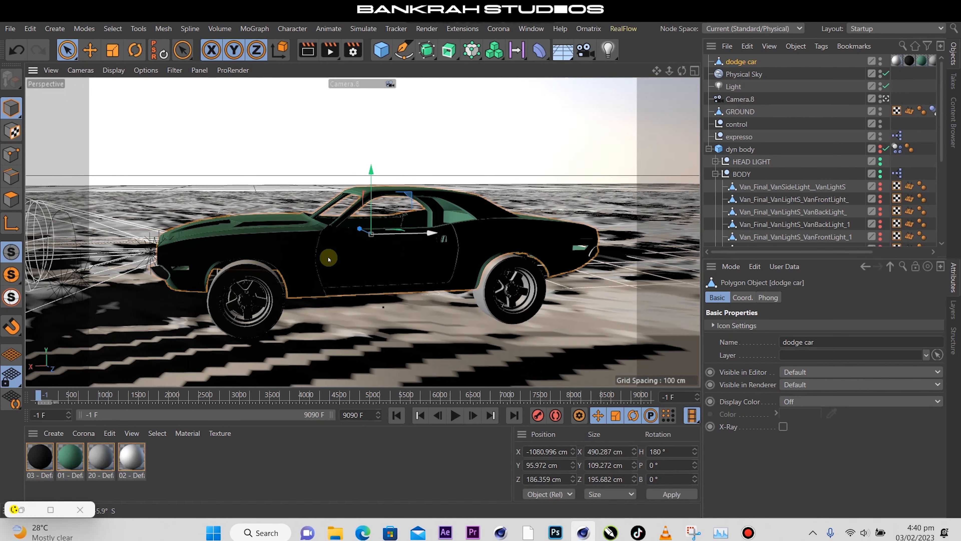
pyautogui.scroll(1, 238, 288)
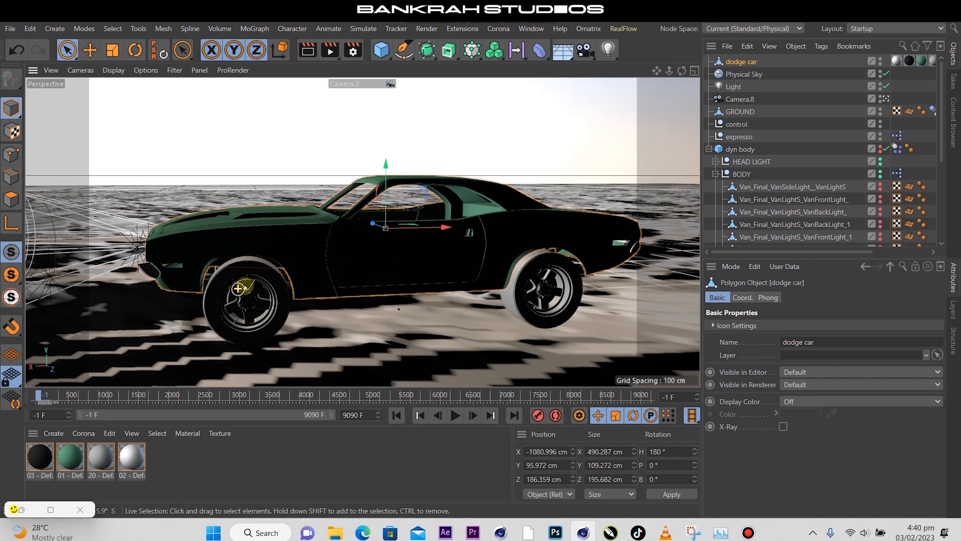
pyautogui.scroll(1, 252, 273)
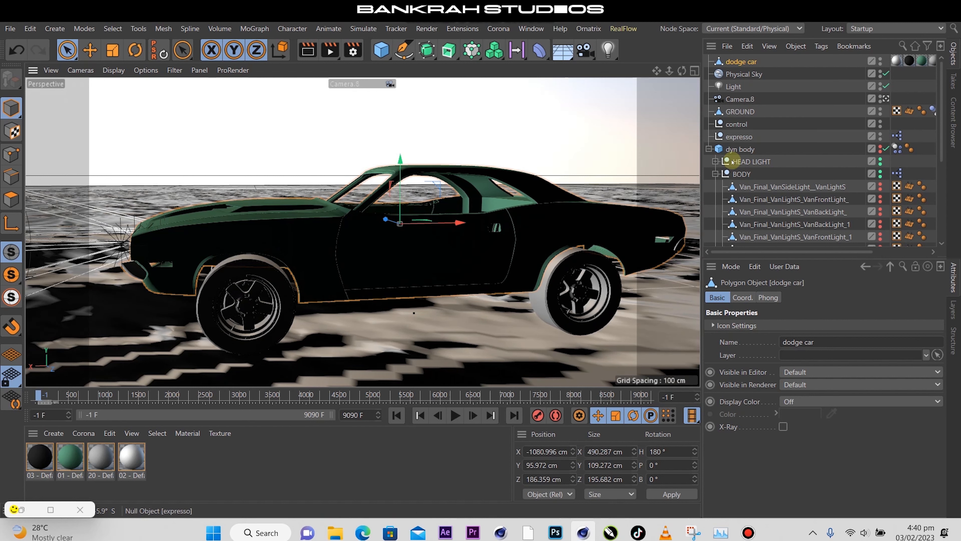
pyautogui.click(743, 174)
pyautogui.click(741, 61)
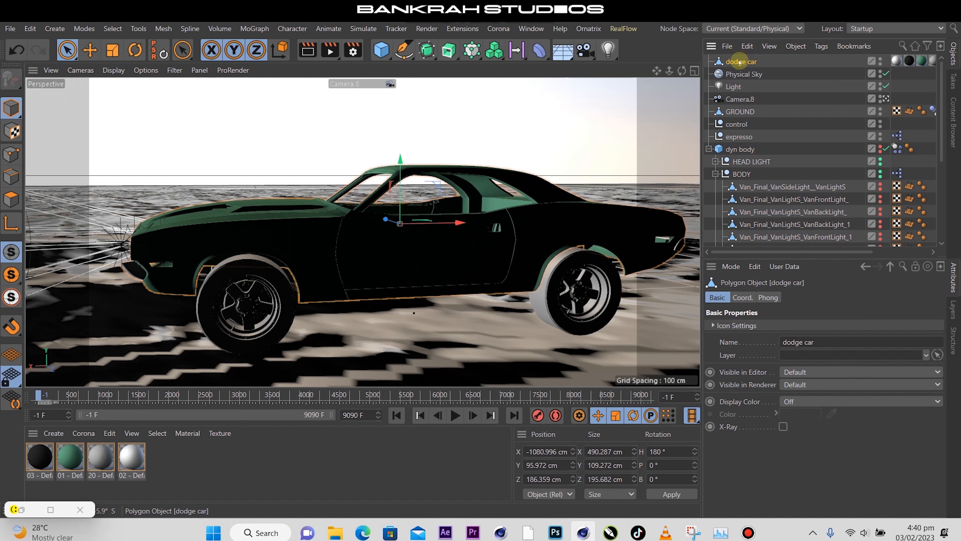
pyautogui.click(737, 175)
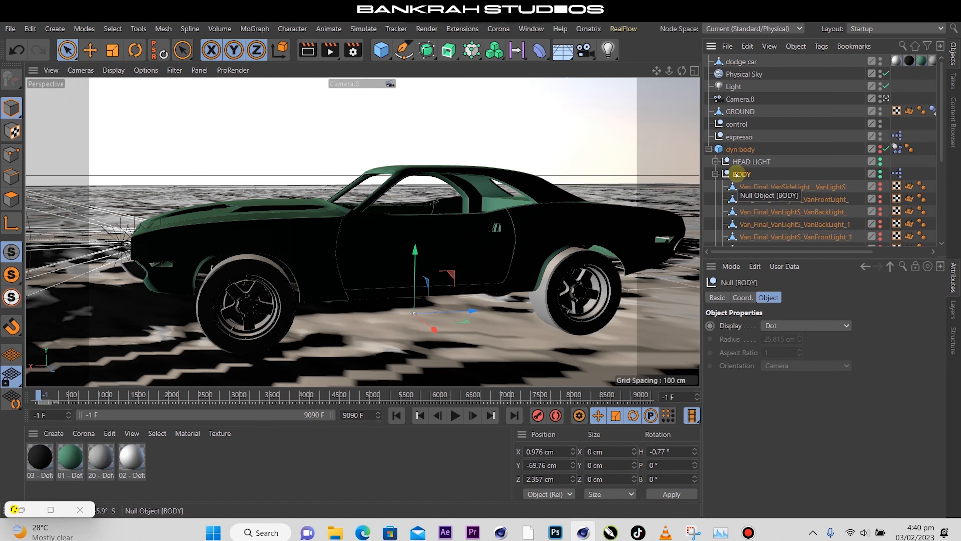
pyautogui.click(740, 62)
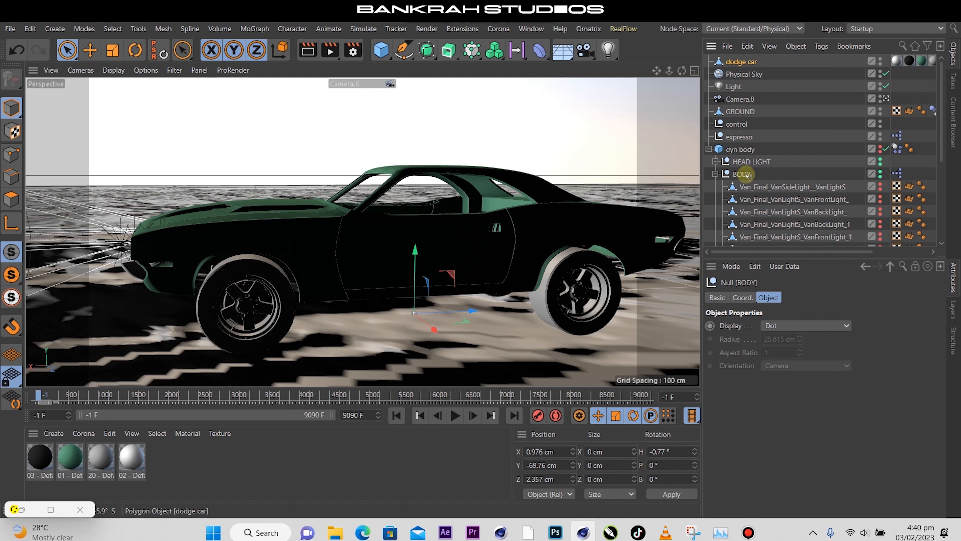
pyautogui.moveTo(743, 175); pyautogui.dragTo(743, 175)
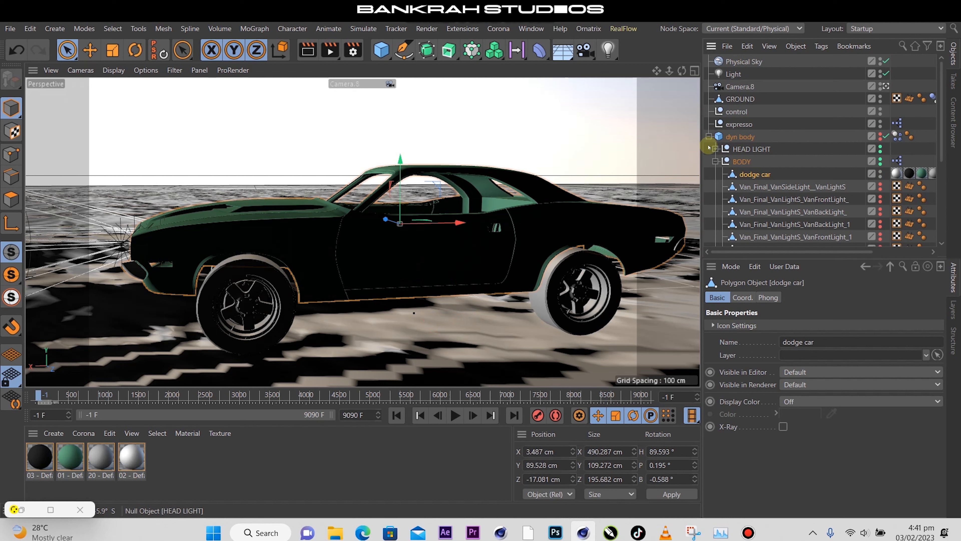
# Set the dodge car in the BODY group to be visible in both editor and renderer, and collapse the group
pyautogui.click(716, 162)
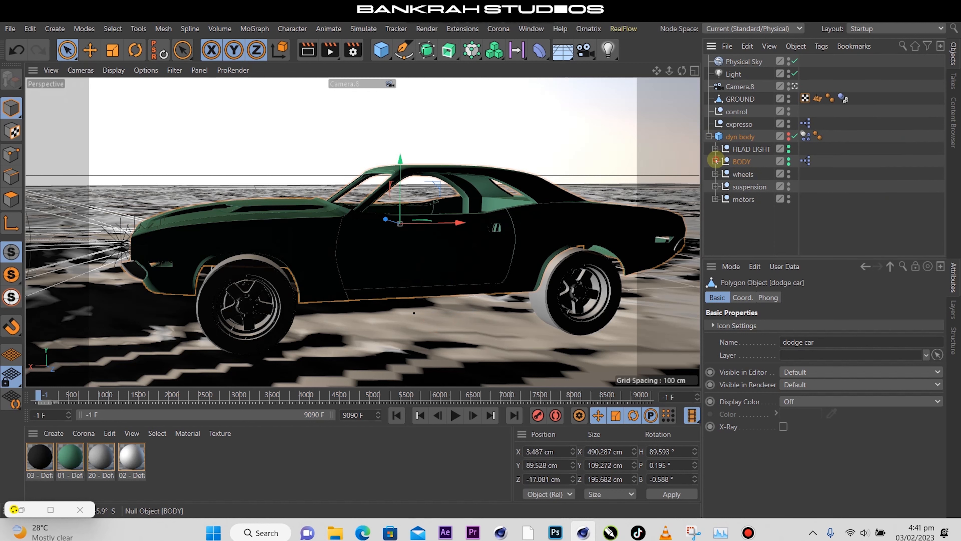
pyautogui.click(741, 161)
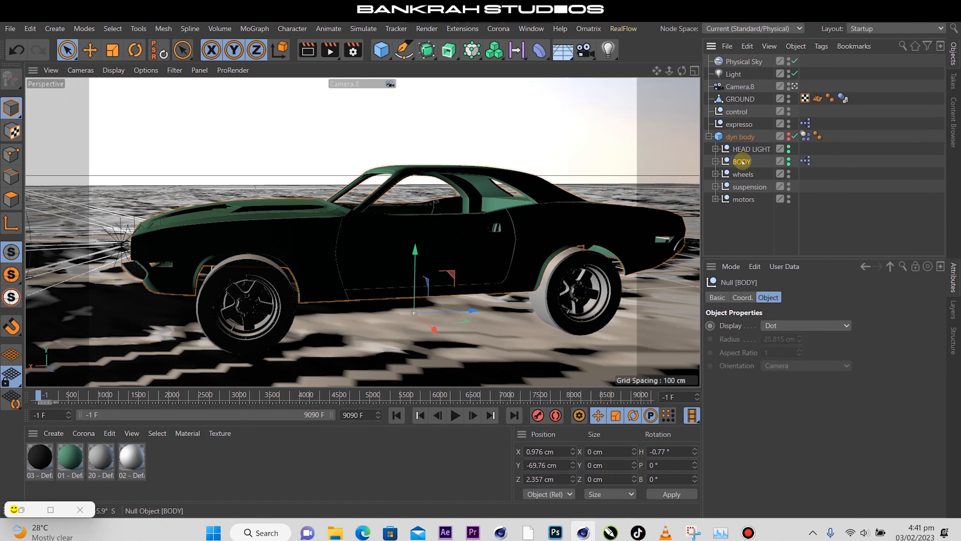
pyautogui.click(741, 175)
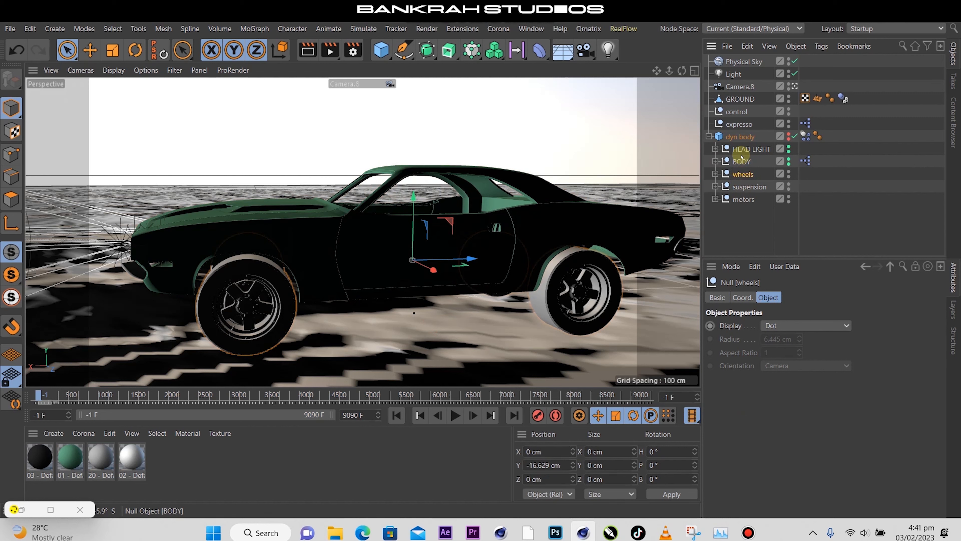
pyautogui.click(736, 161)
pyautogui.click(715, 161)
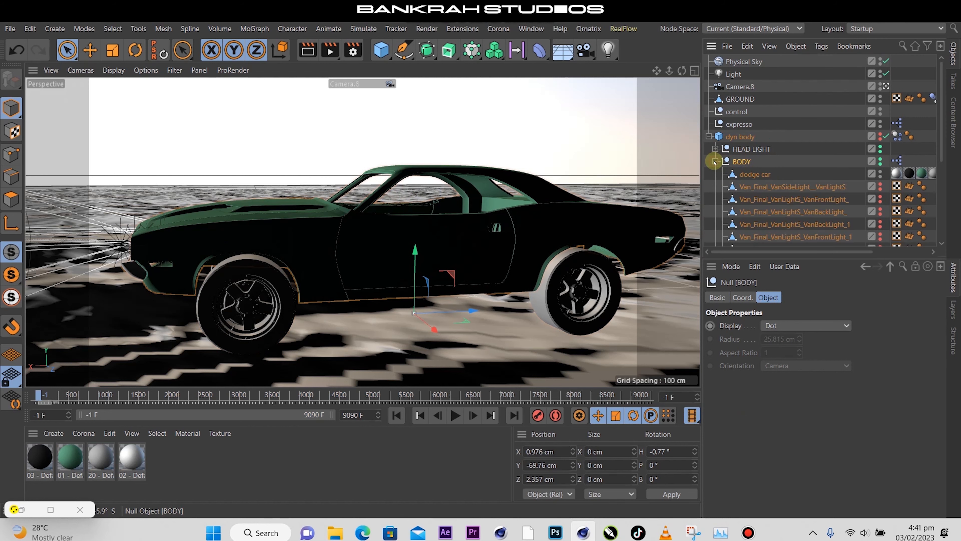
pyautogui.click(748, 175)
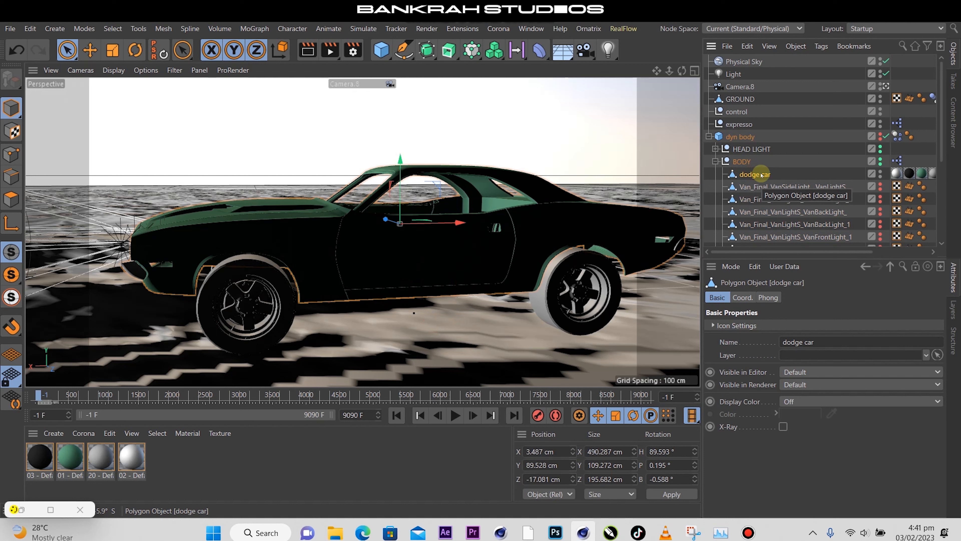
pyautogui.click(880, 172)
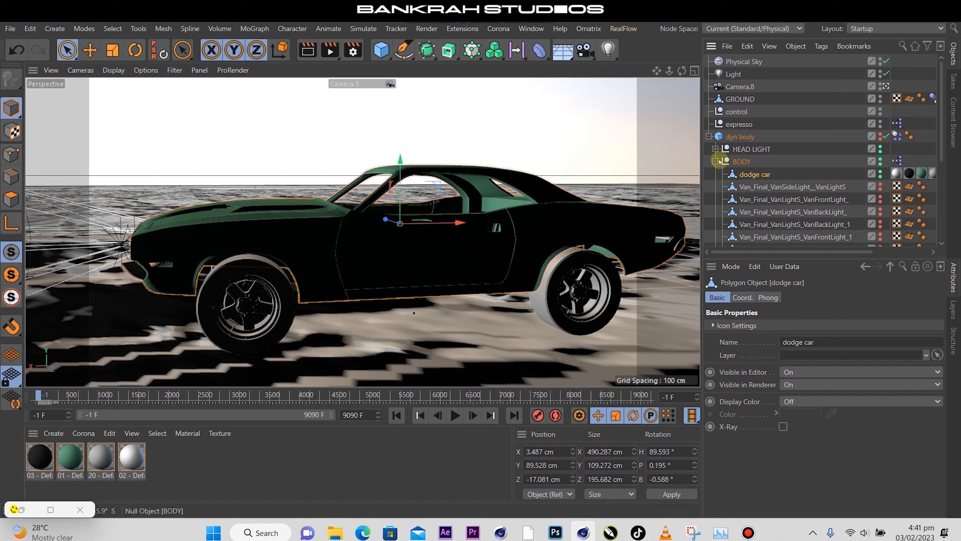
pyautogui.click(744, 138)
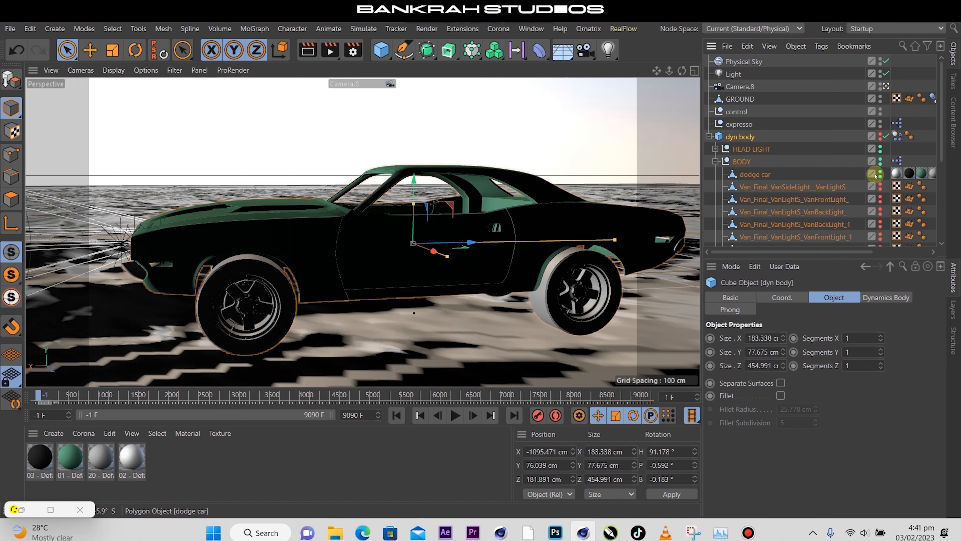
pyautogui.click(715, 161)
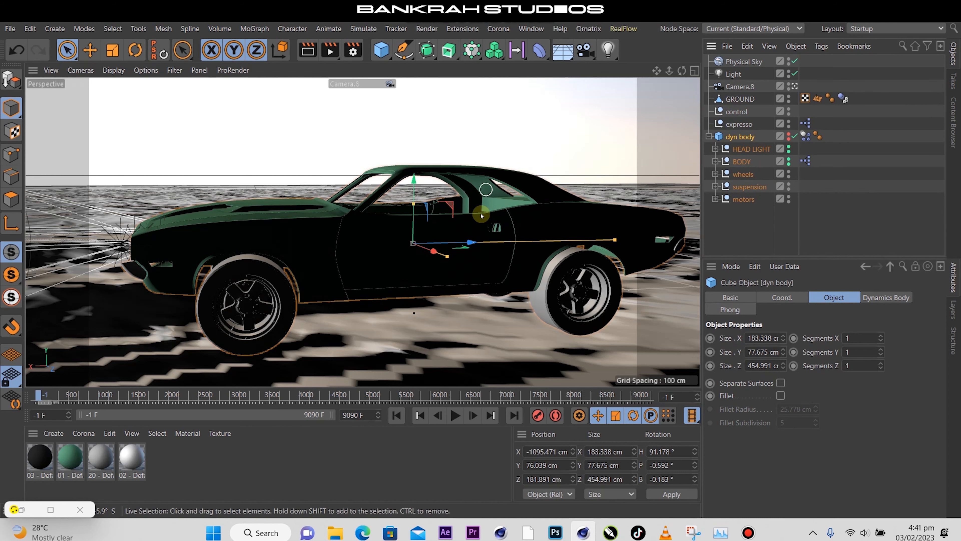
# Examine the expresso null's XPresso graph linking the control to the motors and front wheel suspensions, and close the editor
pyautogui.scroll(-1, 468, 235)
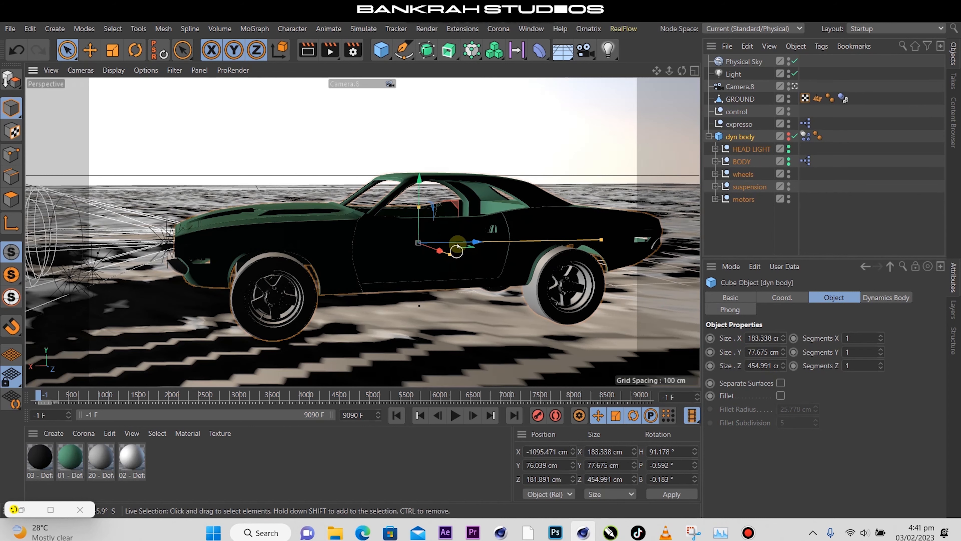
pyautogui.click(742, 112)
pyautogui.rightClick(740, 112)
pyautogui.click(732, 125)
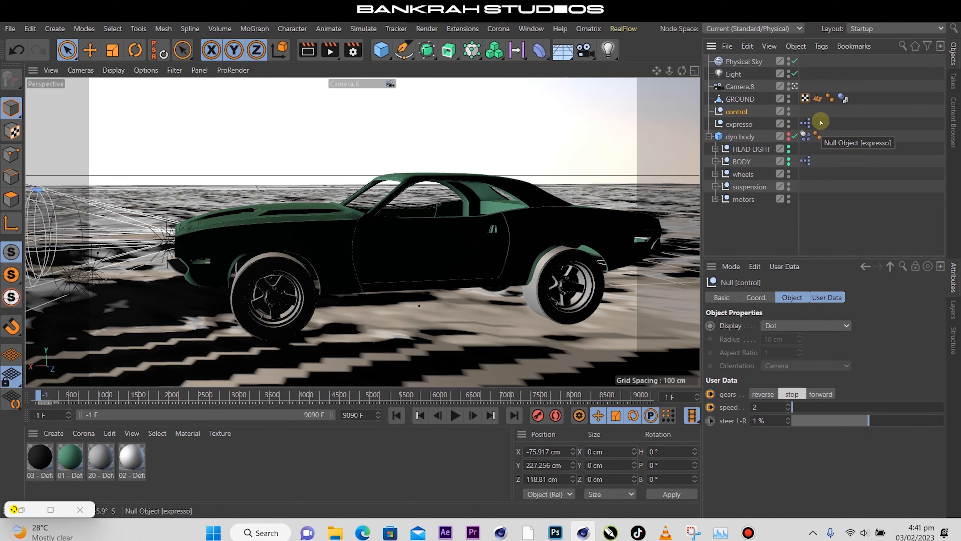
pyautogui.doubleClick(805, 124)
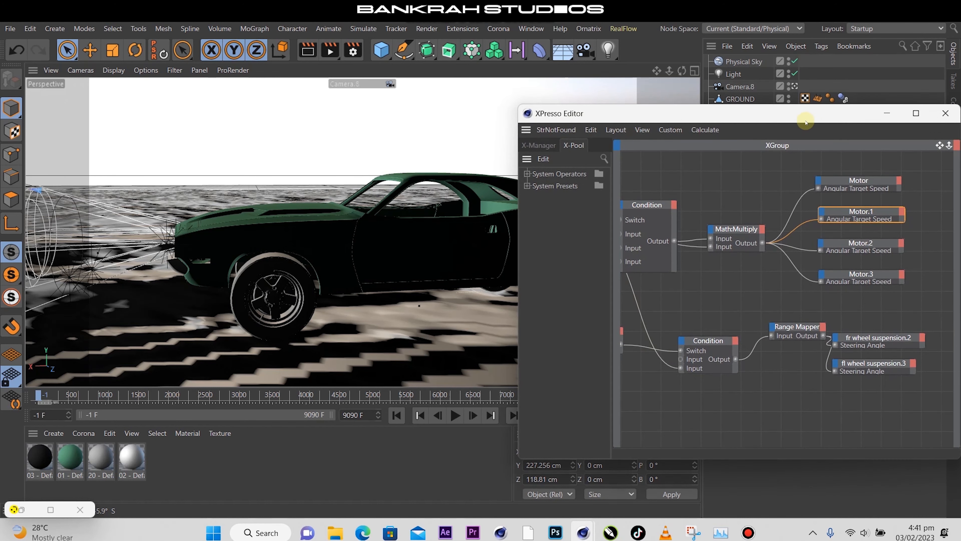
pyautogui.moveTo(799, 116); pyautogui.dragTo(446, 128)
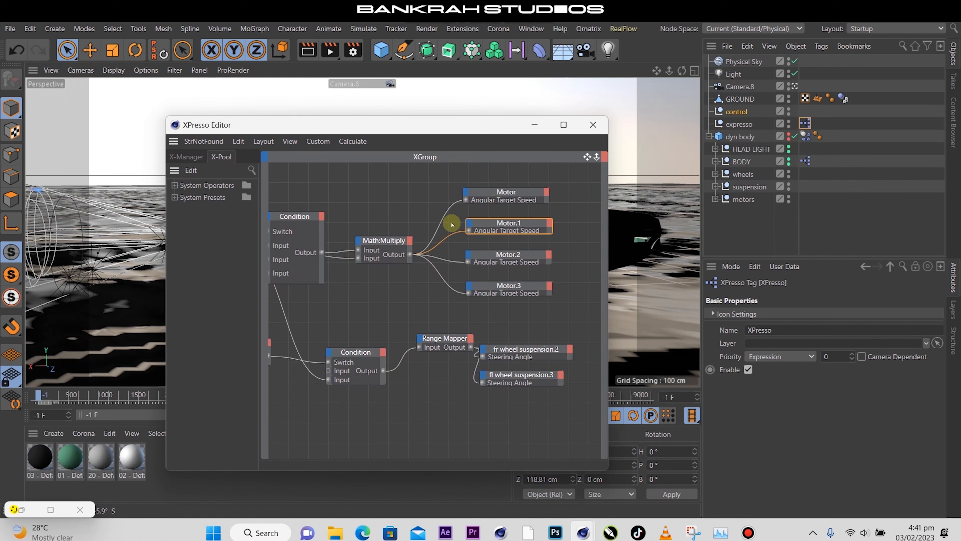
pyautogui.moveTo(489, 128); pyautogui.dragTo(549, 144)
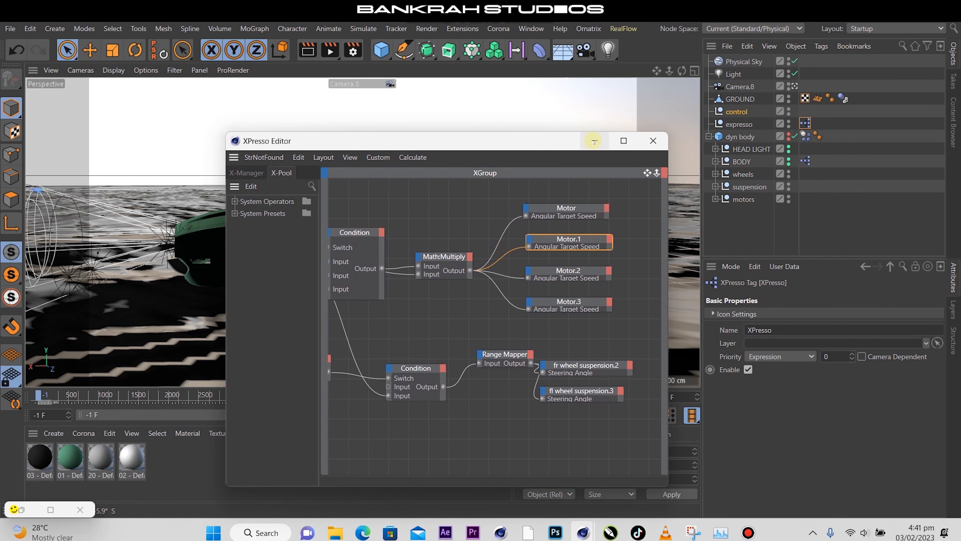
pyautogui.moveTo(553, 144); pyautogui.dragTo(551, 117)
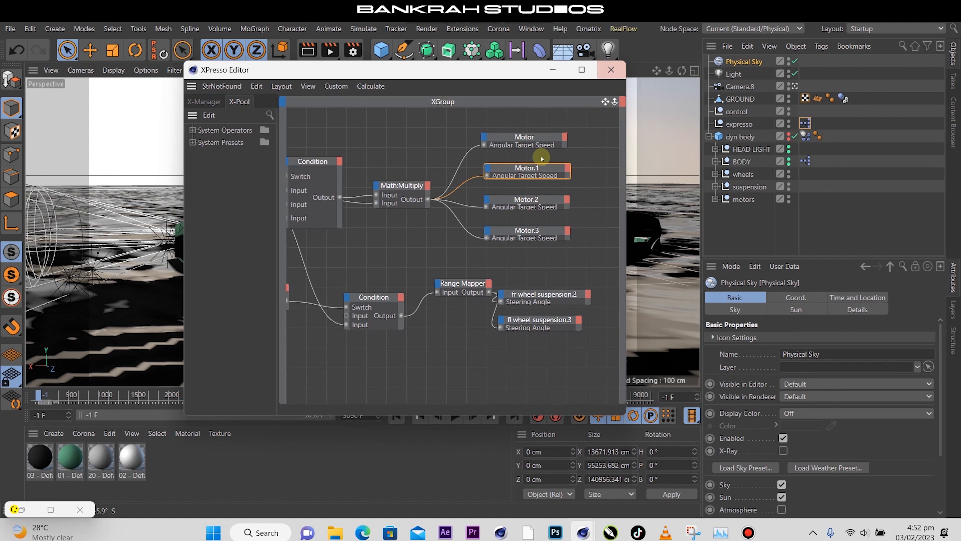
pyautogui.scroll(-2, 515, 189)
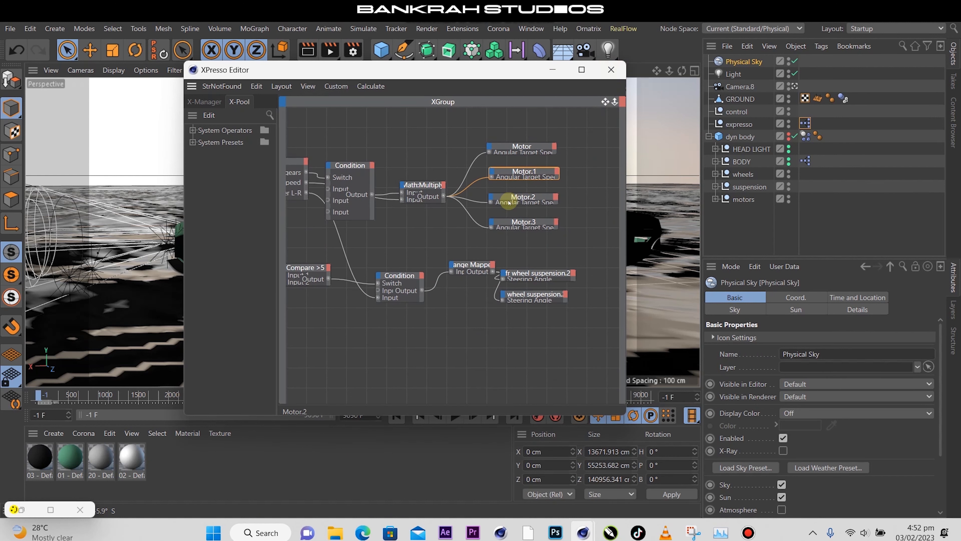
pyautogui.scroll(-1, 382, 172)
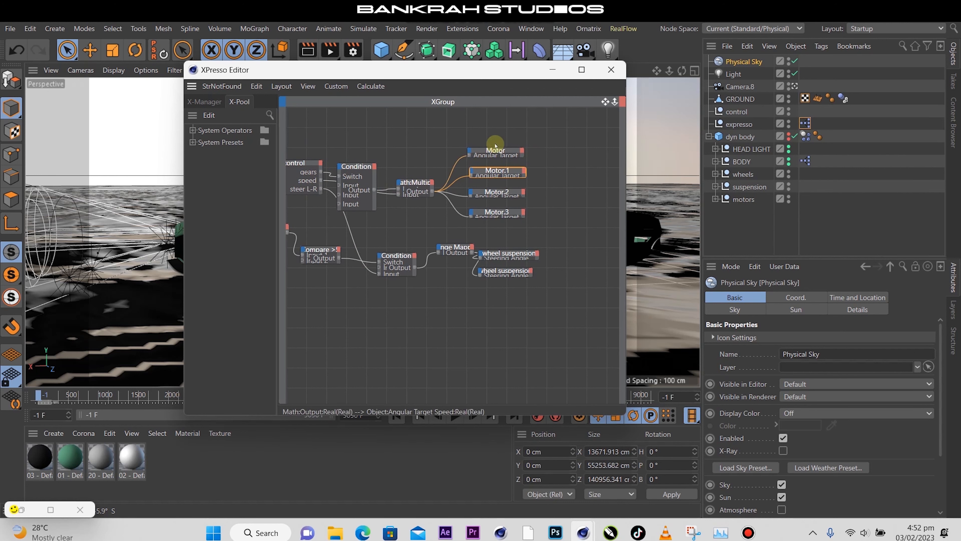
pyautogui.click(612, 70)
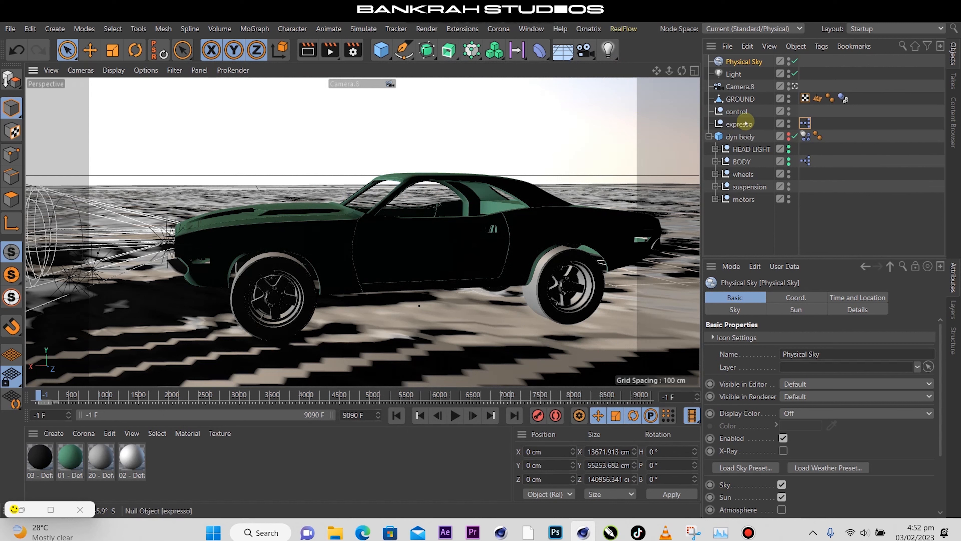
# Show the control null's user data with the gears, speed and steer L-R settings
pyautogui.click(736, 111)
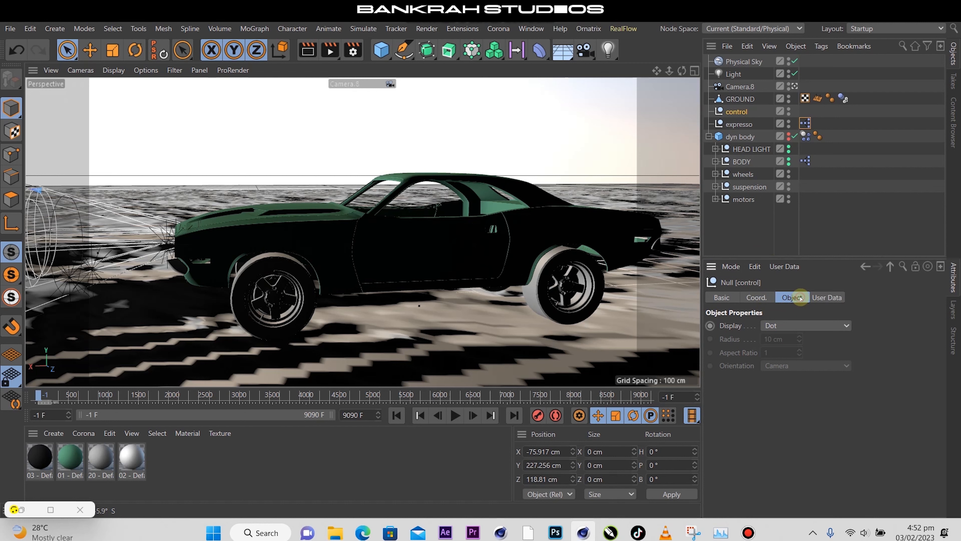
pyautogui.click(824, 297)
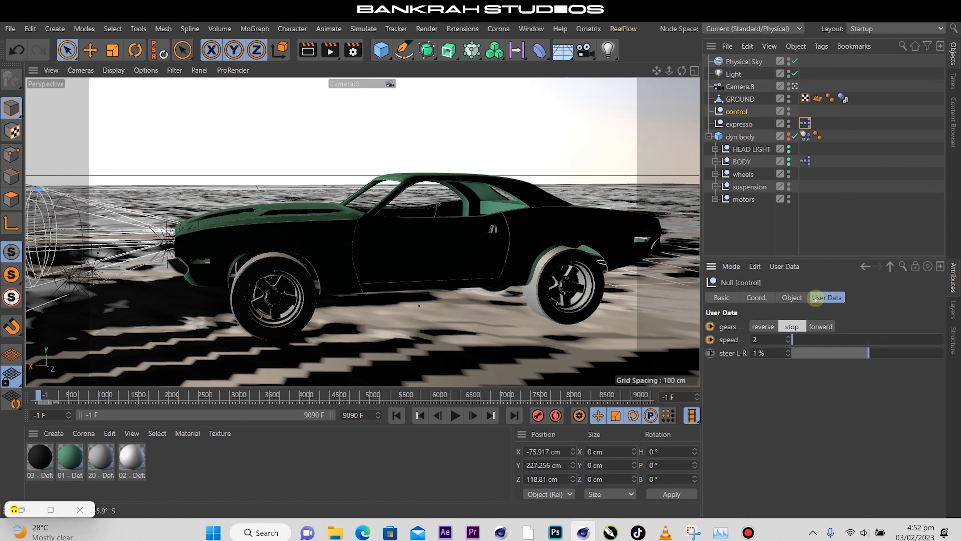
pyautogui.click(752, 299)
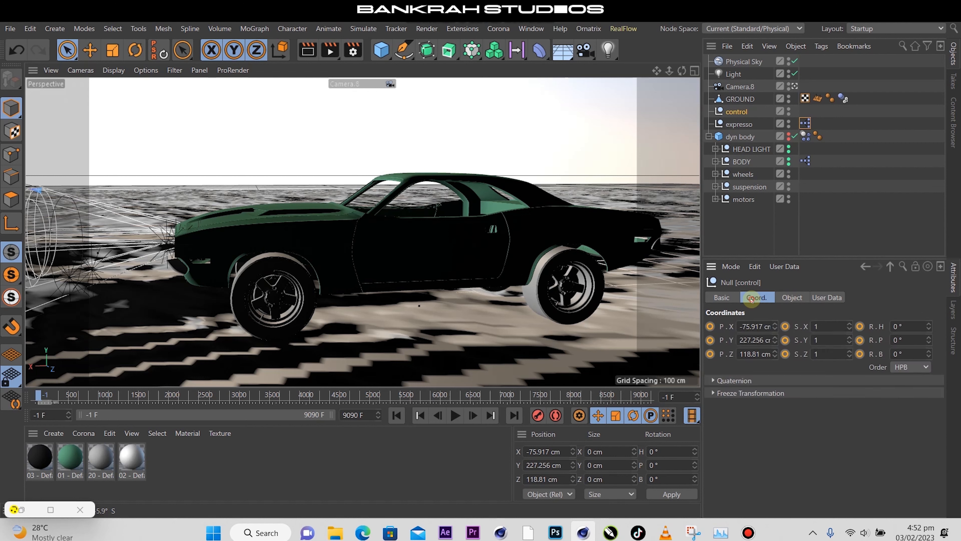
pyautogui.click(723, 298)
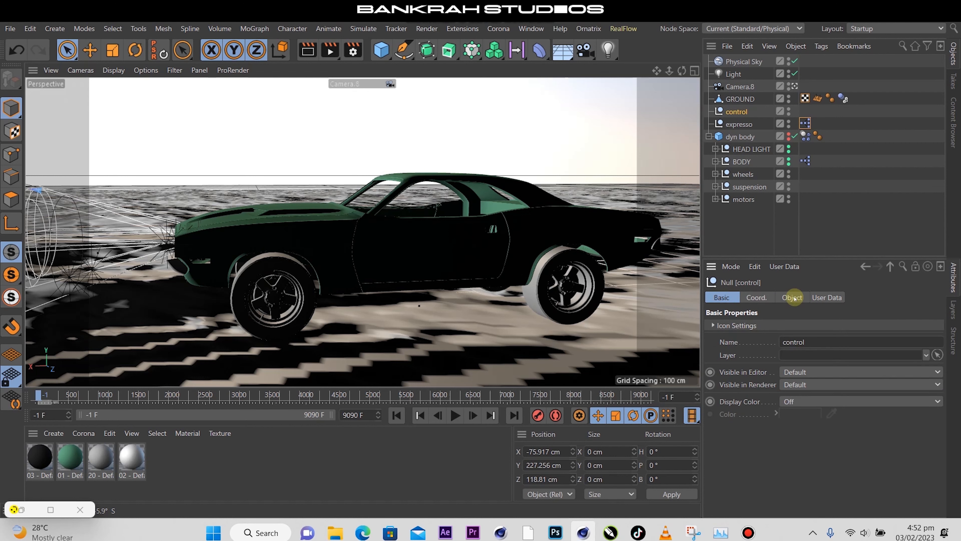
pyautogui.click(828, 297)
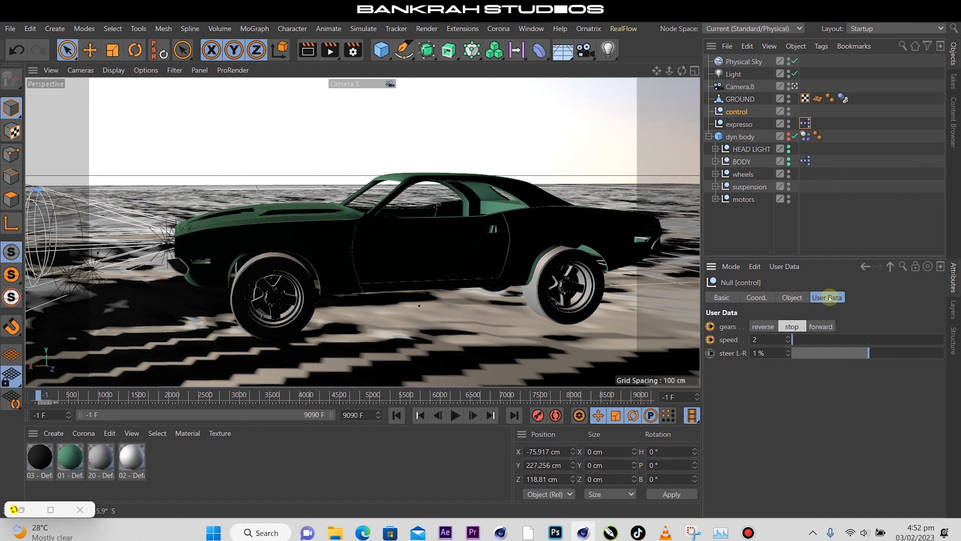
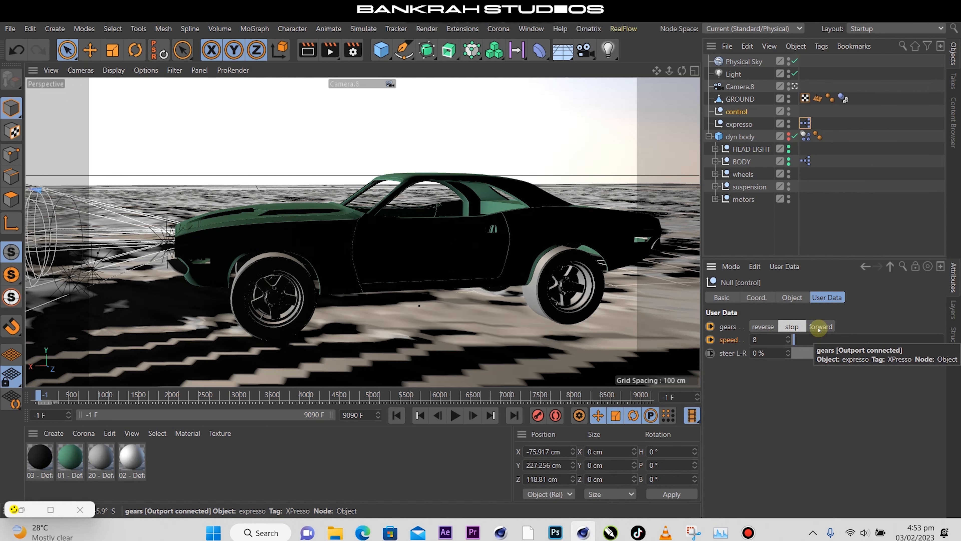
# Test-drive the car by playing the animation with the gears on forward, and switch the gears to stop during playback
pyautogui.scroll(-4, 523, 302)
pyautogui.scroll(-4, 523, 301)
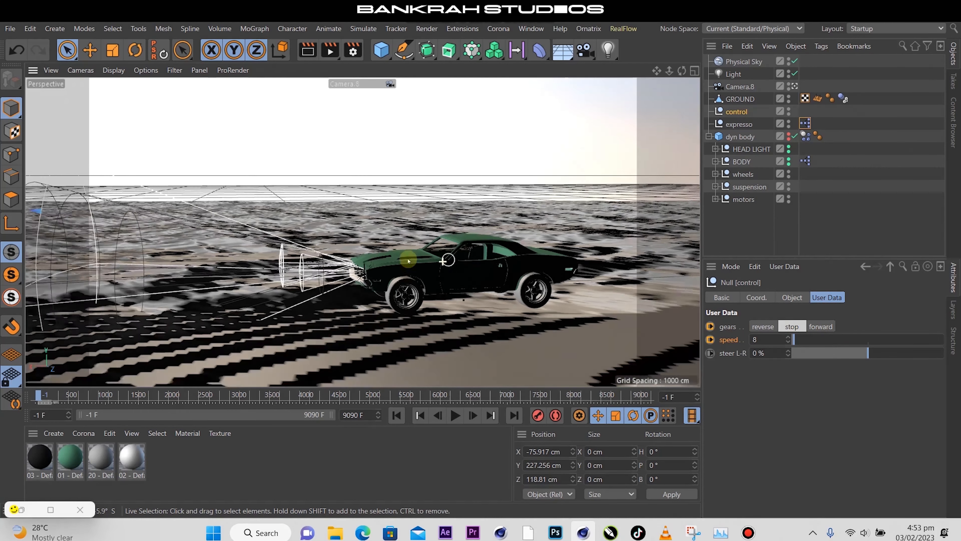
pyautogui.click(820, 327)
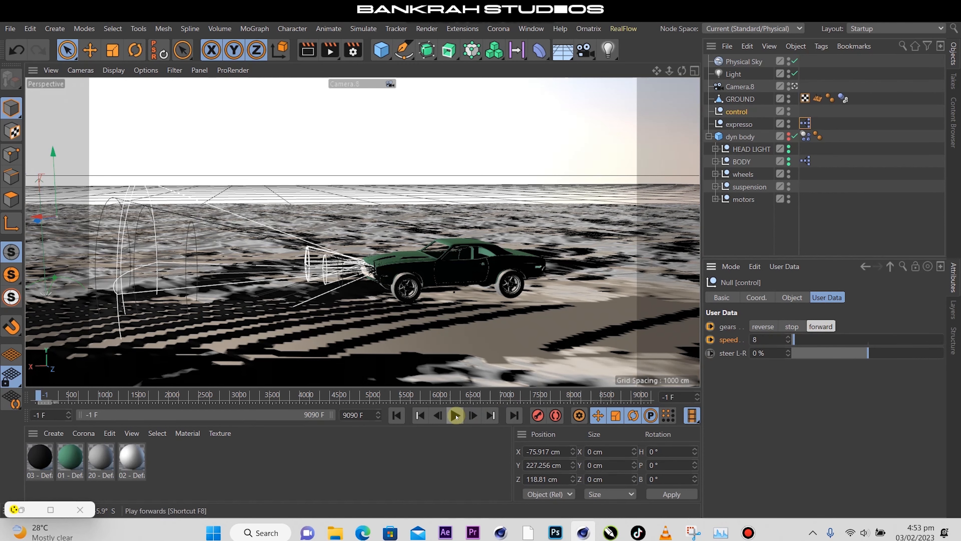
pyautogui.click(456, 416)
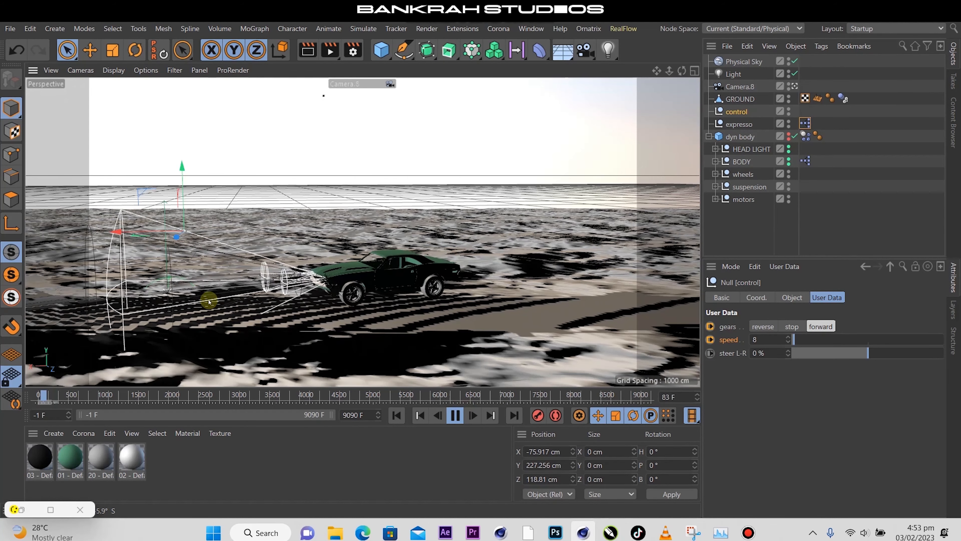
pyautogui.click(792, 326)
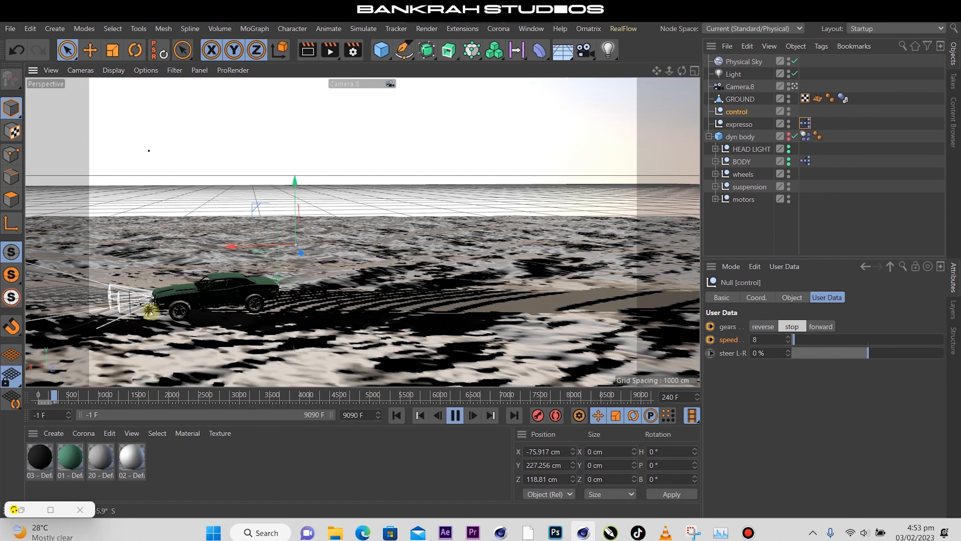
# Test the control's gears during playback by switching them to reverse, stop and forward
pyautogui.click(755, 328)
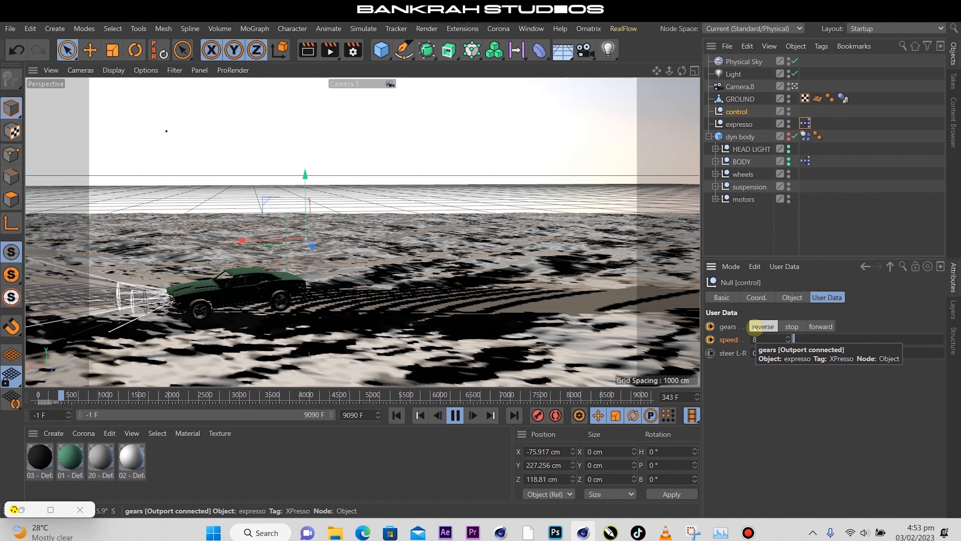
pyautogui.click(797, 326)
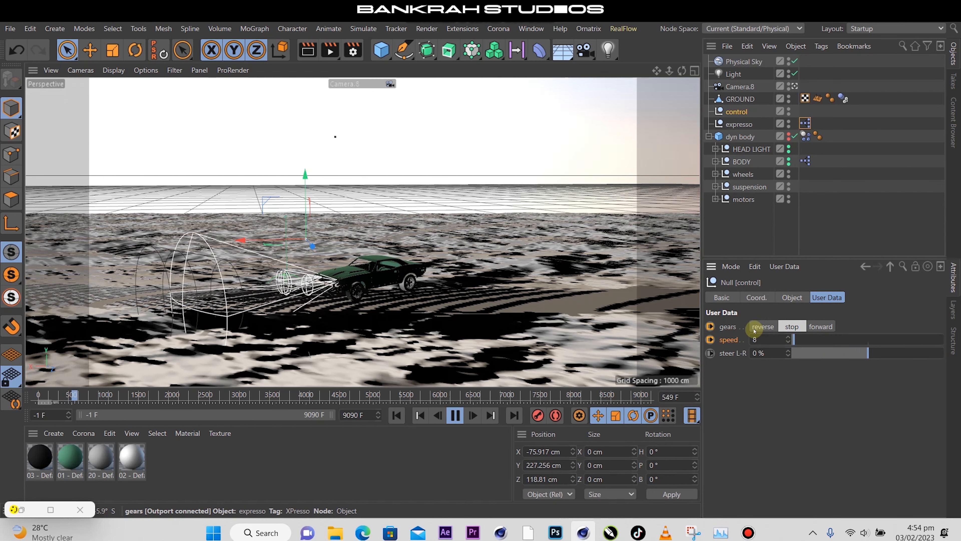
pyautogui.click(819, 326)
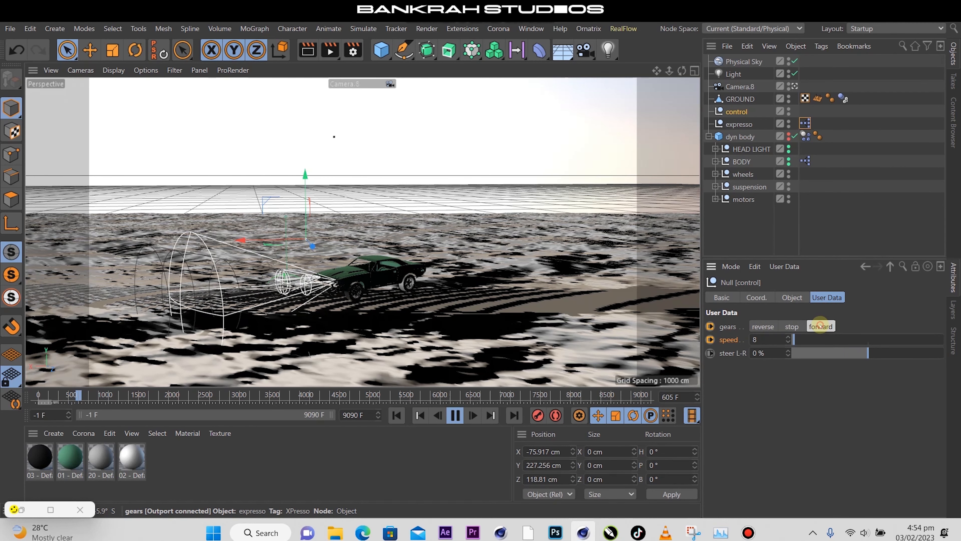
# Steer the car while it drives forward by raising steer L-R to 51 %, 86 % and 100 %, and lower its speed to 4
pyautogui.click(893, 353)
pyautogui.click(906, 354)
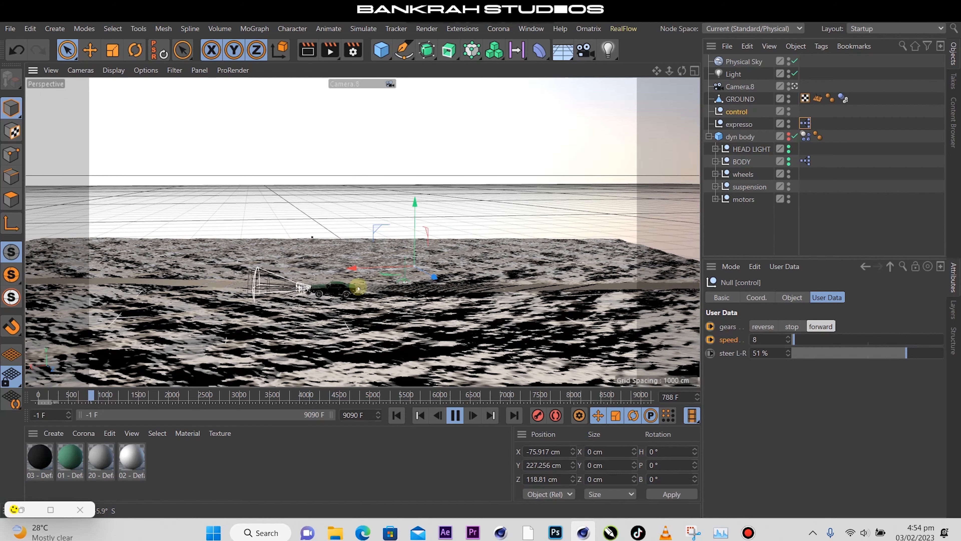
pyautogui.moveTo(913, 353); pyautogui.dragTo(928, 354)
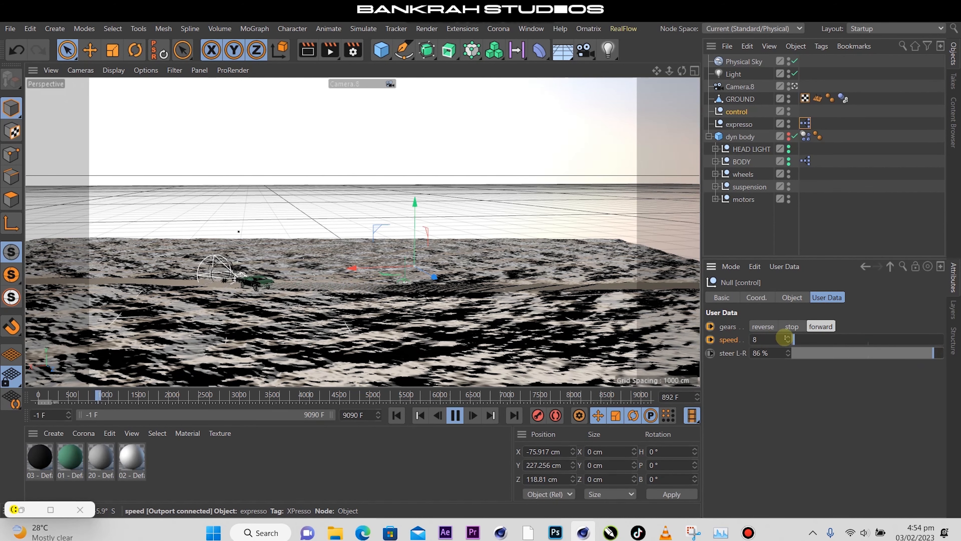
pyautogui.click(763, 341)
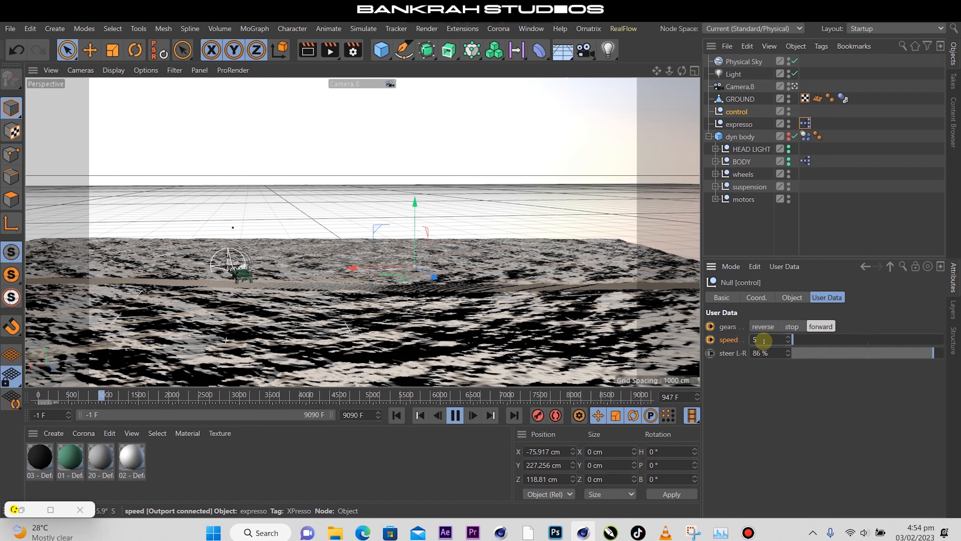
pyautogui.scroll(-1, 765, 341)
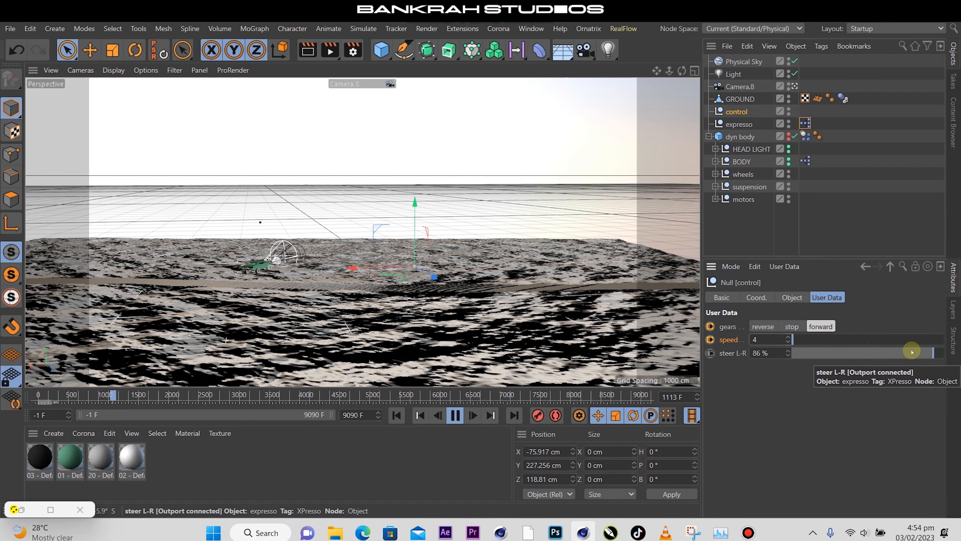
pyautogui.moveTo(933, 352); pyautogui.dragTo(935, 353)
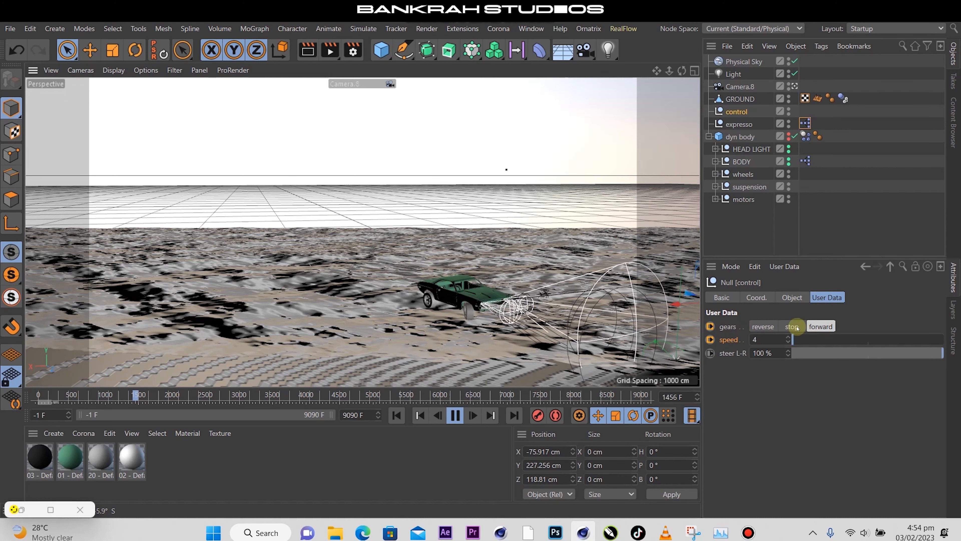
# Switch the gears to stop and restart the playback from the first frame, dismissing the Corona error window
pyautogui.click(797, 328)
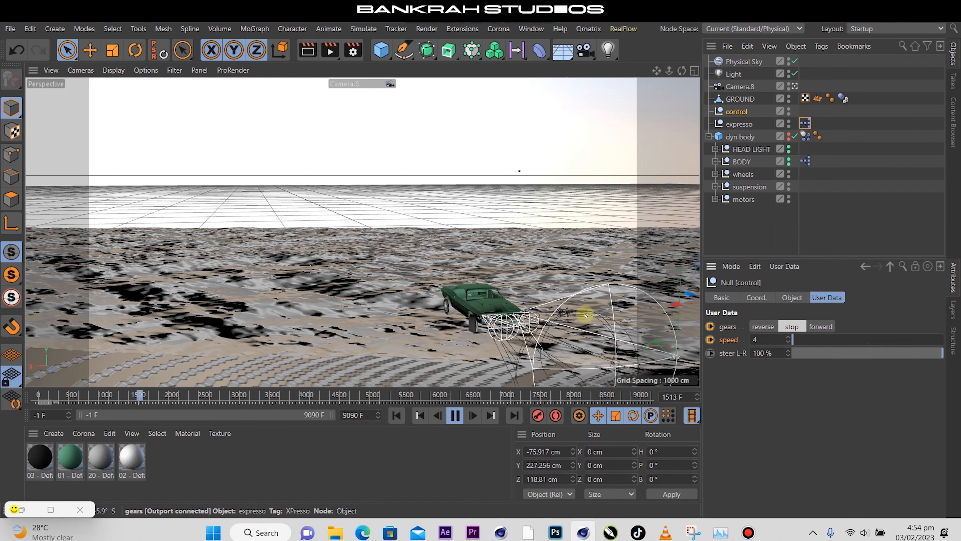
pyautogui.click(397, 415)
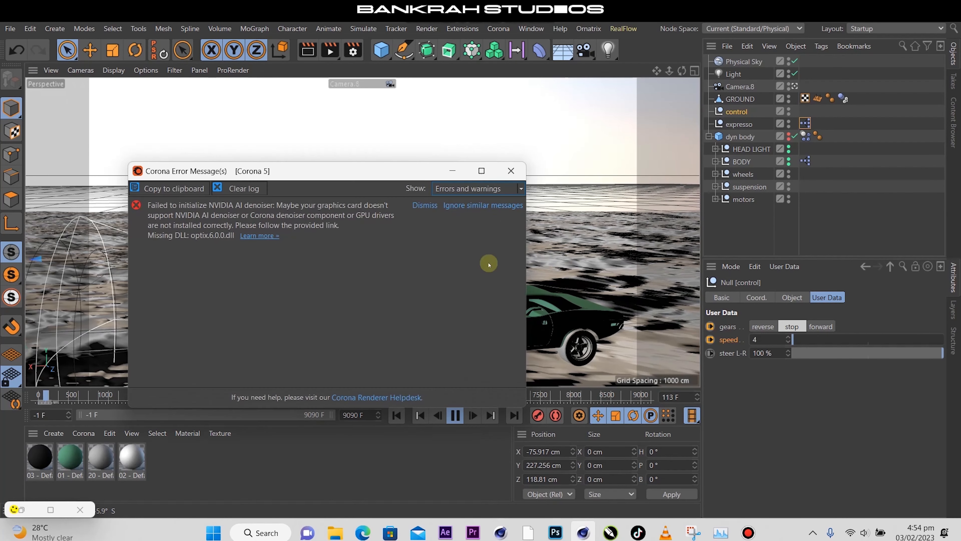
pyautogui.click(514, 174)
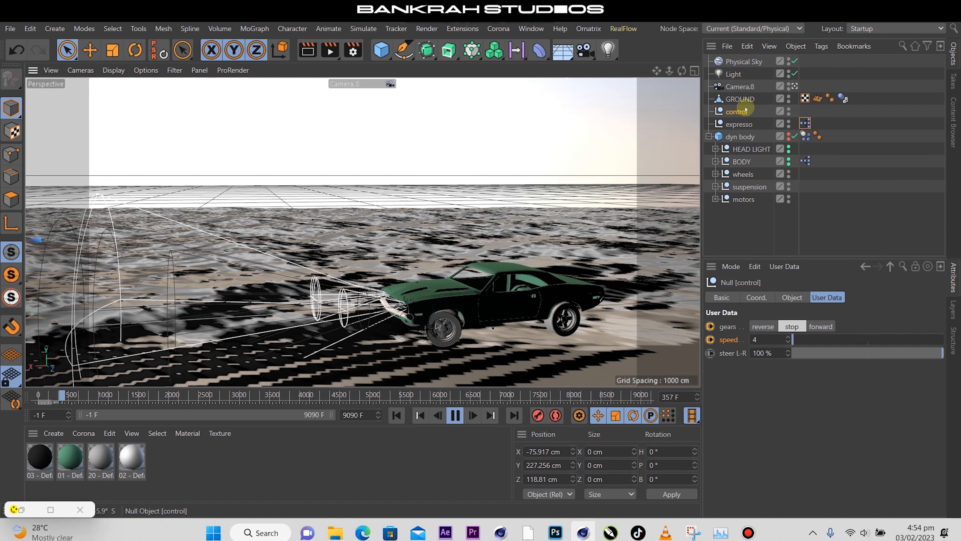
# Examine the GROUND object and the collision settings of its Dynamics Body tag
pyautogui.click(735, 99)
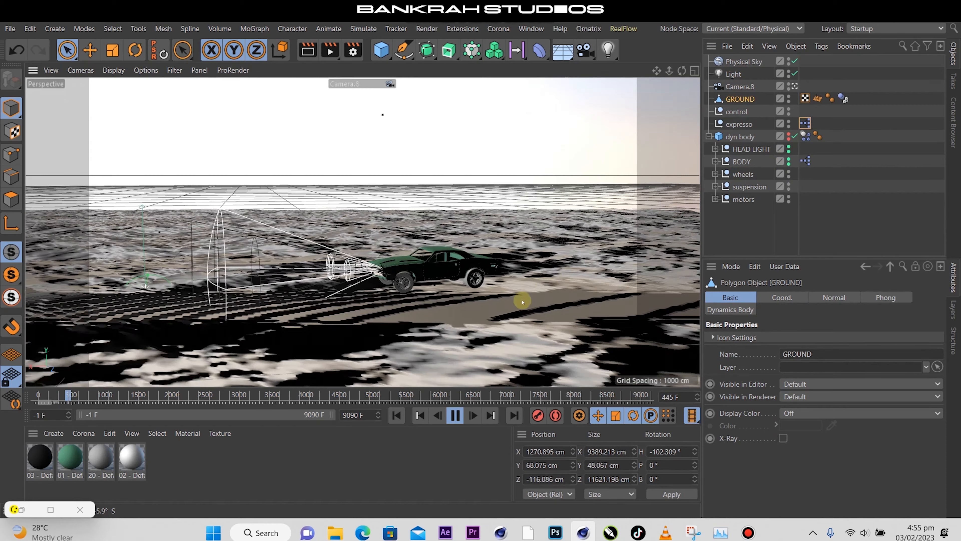
pyautogui.scroll(5, 493, 279)
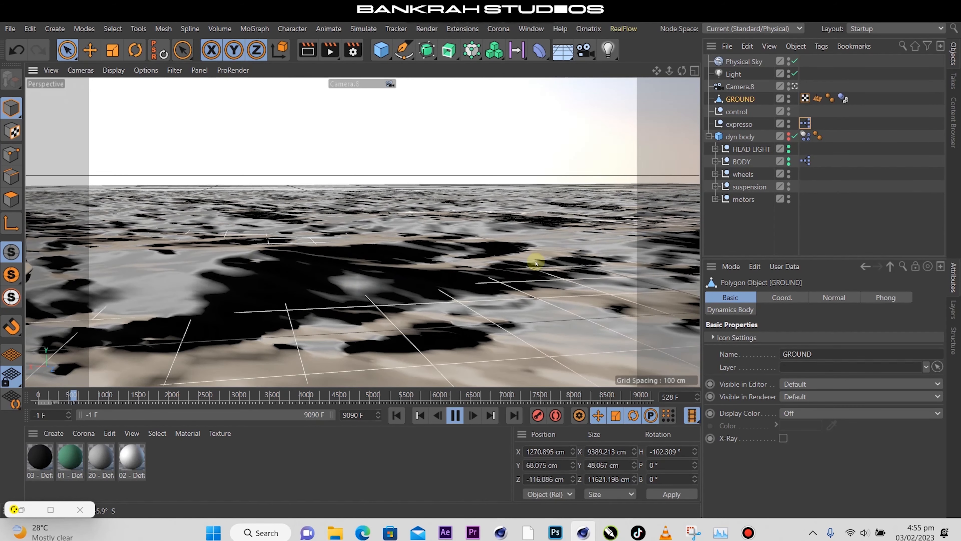
pyautogui.scroll(-5, 536, 263)
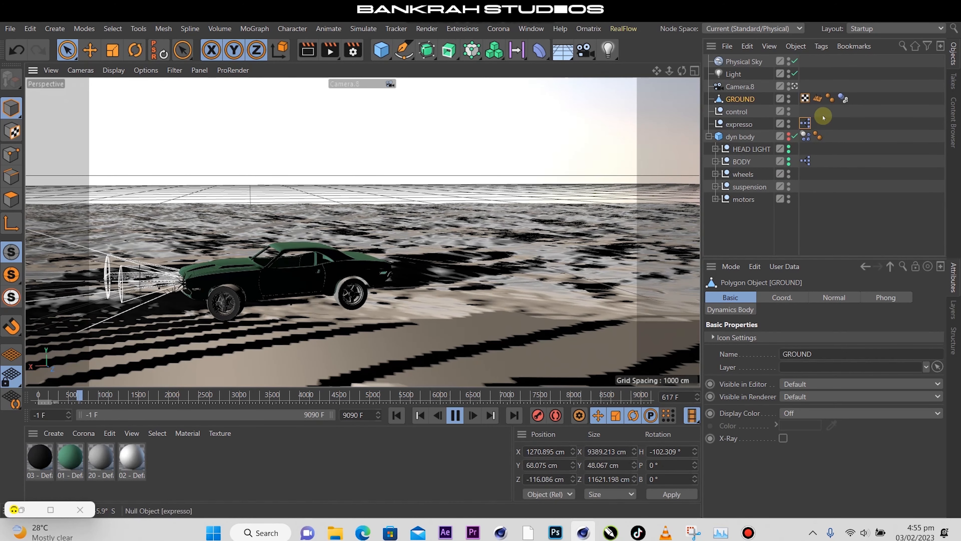
pyautogui.click(844, 98)
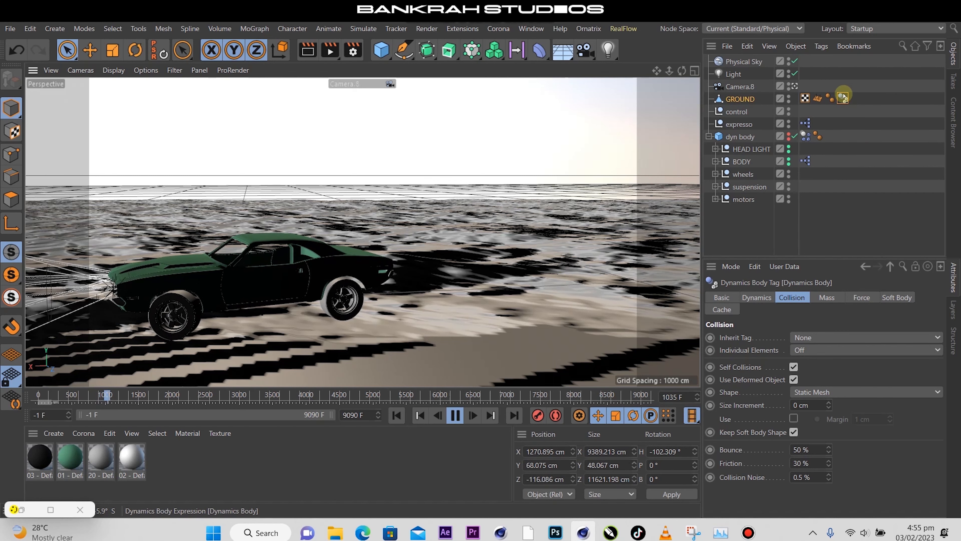
pyautogui.click(735, 99)
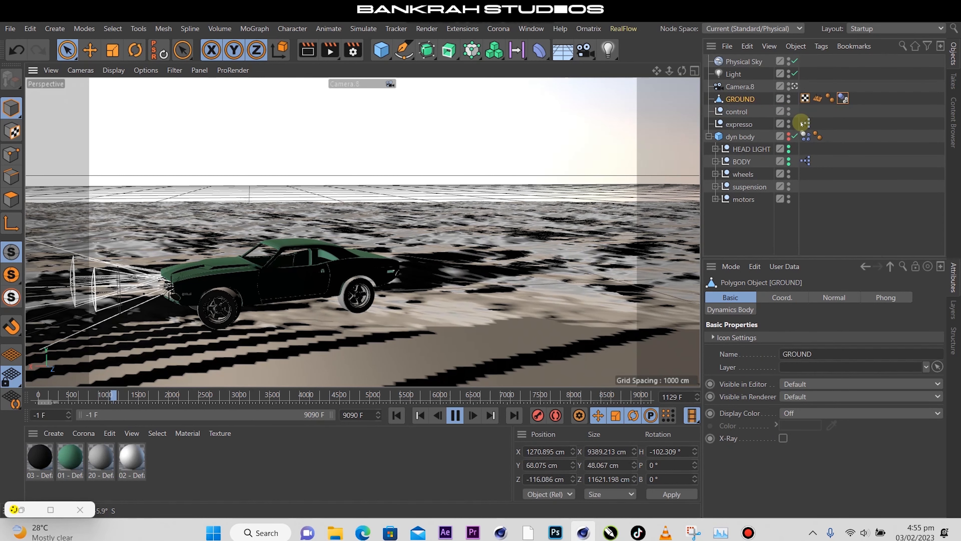
pyautogui.click(843, 98)
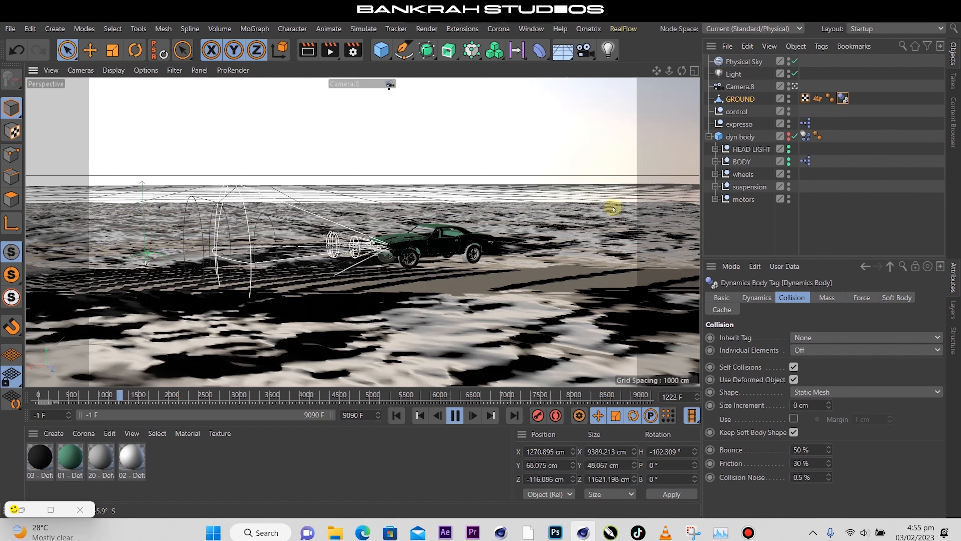
# Add a cube shaped as a low bar about 42 × 38 × 1425 cm, placed in front of the car at about X -818 cm, Y -8 cm
pyautogui.click(381, 50)
pyautogui.moveTo(85, 270); pyautogui.dragTo(226, 272)
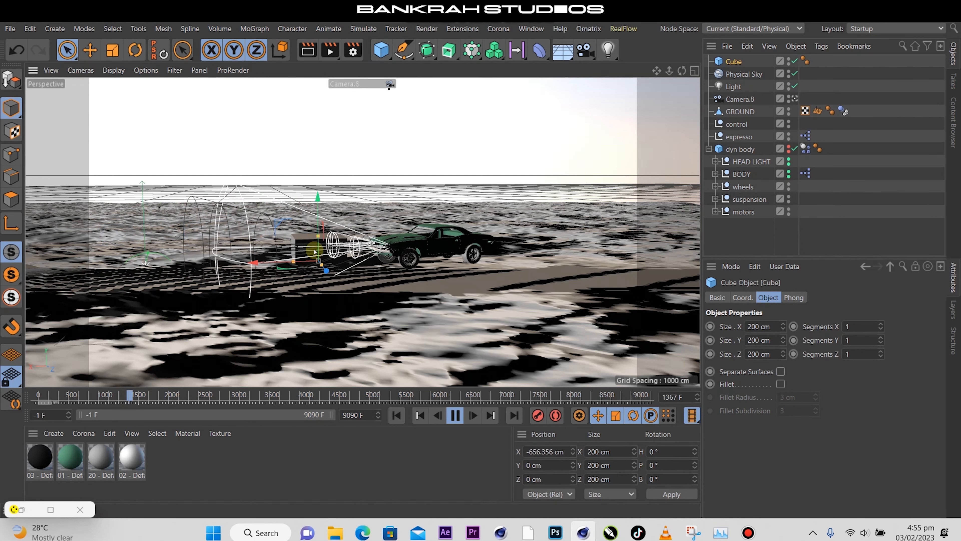
pyautogui.moveTo(359, 301); pyautogui.dragTo(377, 335)
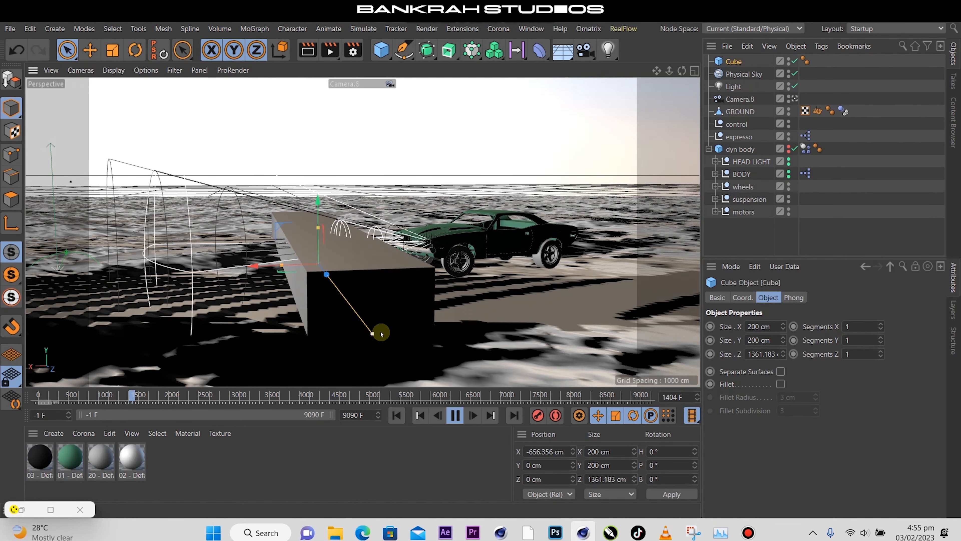
pyautogui.moveTo(325, 246); pyautogui.dragTo(330, 259)
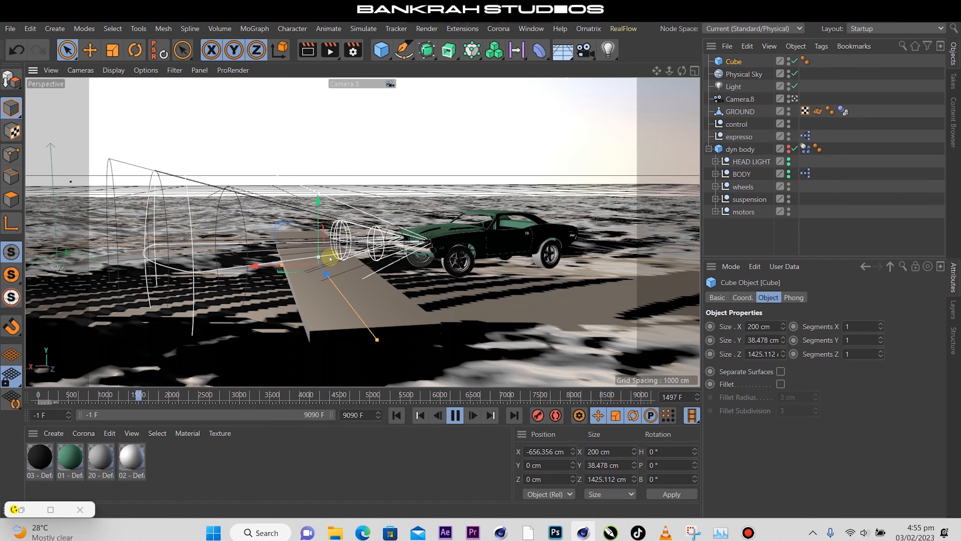
pyautogui.moveTo(285, 266); pyautogui.dragTo(317, 268)
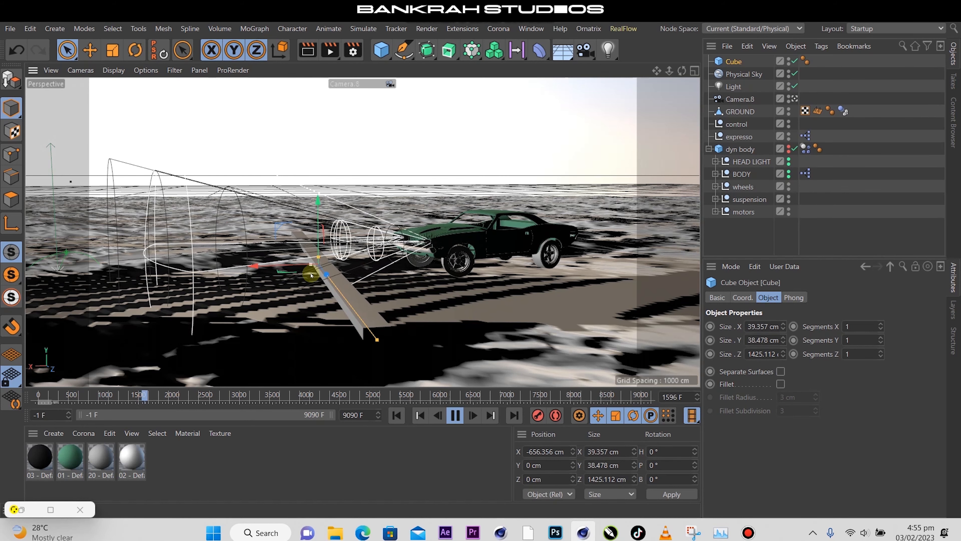
pyautogui.moveTo(319, 208); pyautogui.dragTo(318, 209)
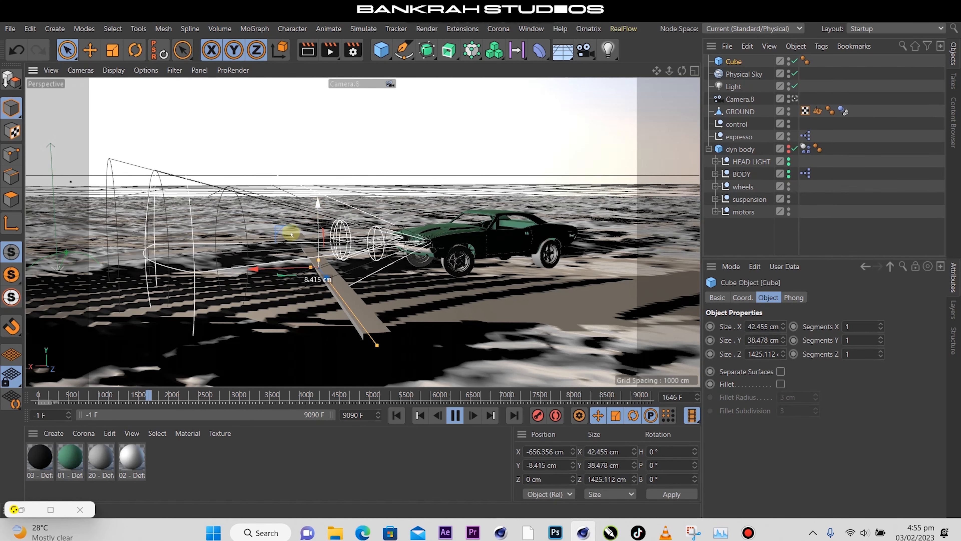
pyautogui.moveTo(256, 270); pyautogui.dragTo(309, 267)
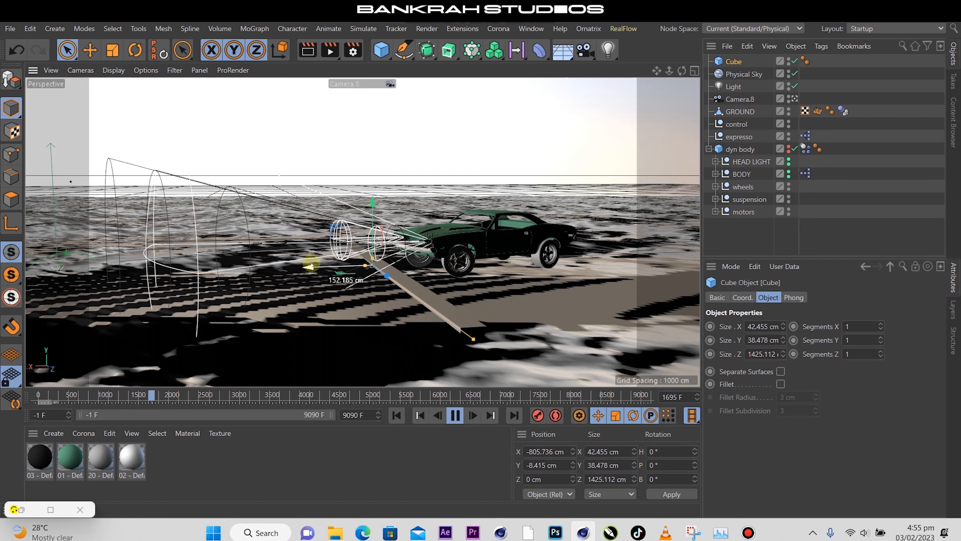
# Copy the GROUND's Dynamics Body tag onto the cube and restart the playback from the first frame
pyautogui.click(842, 111)
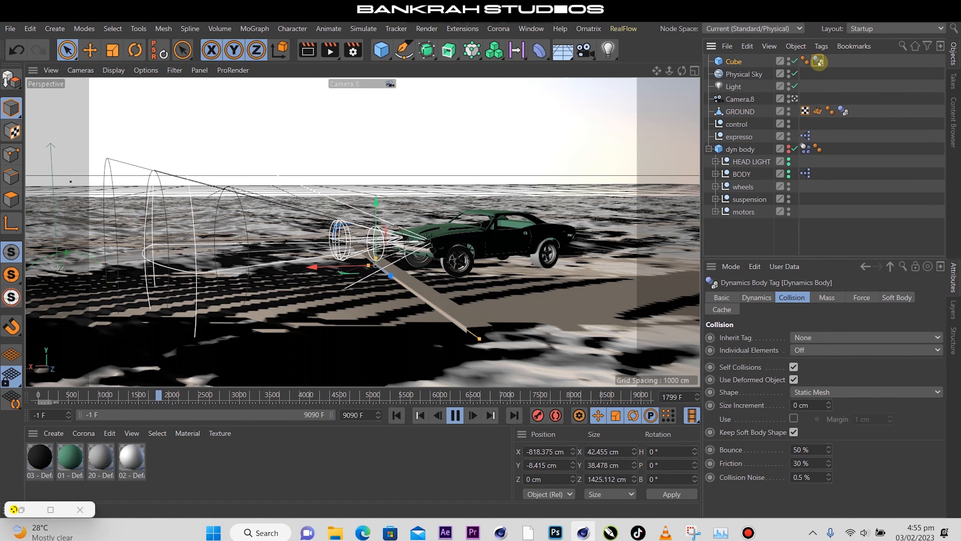
pyautogui.click(734, 61)
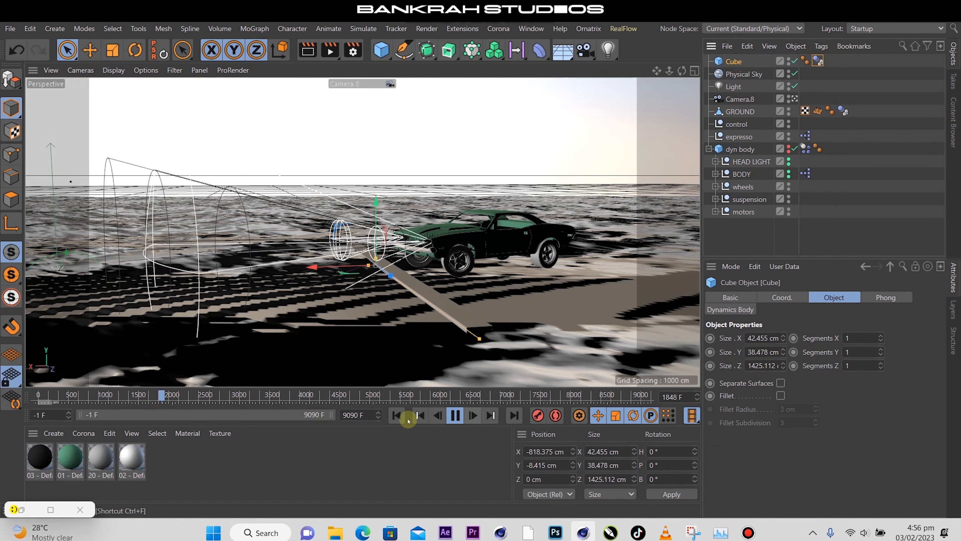
pyautogui.click(398, 416)
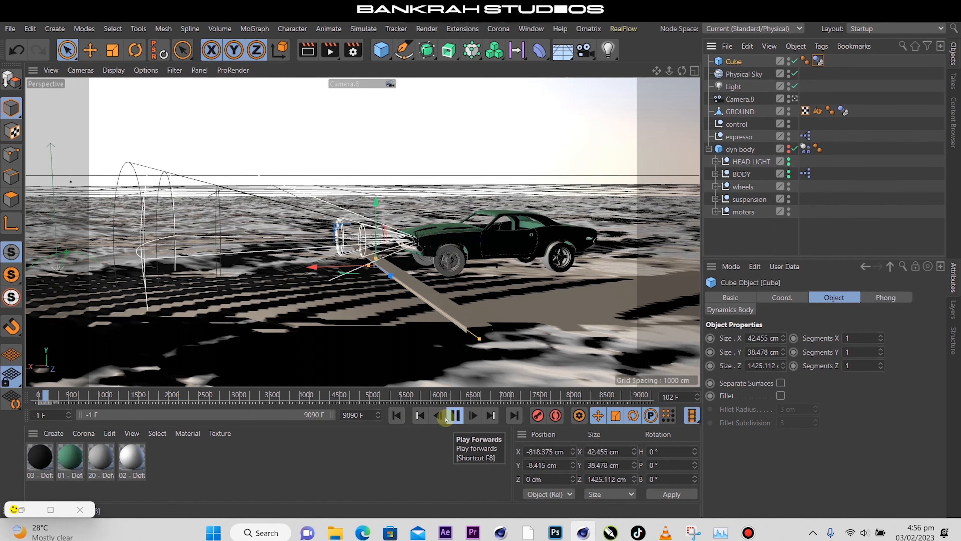
pyautogui.click(396, 415)
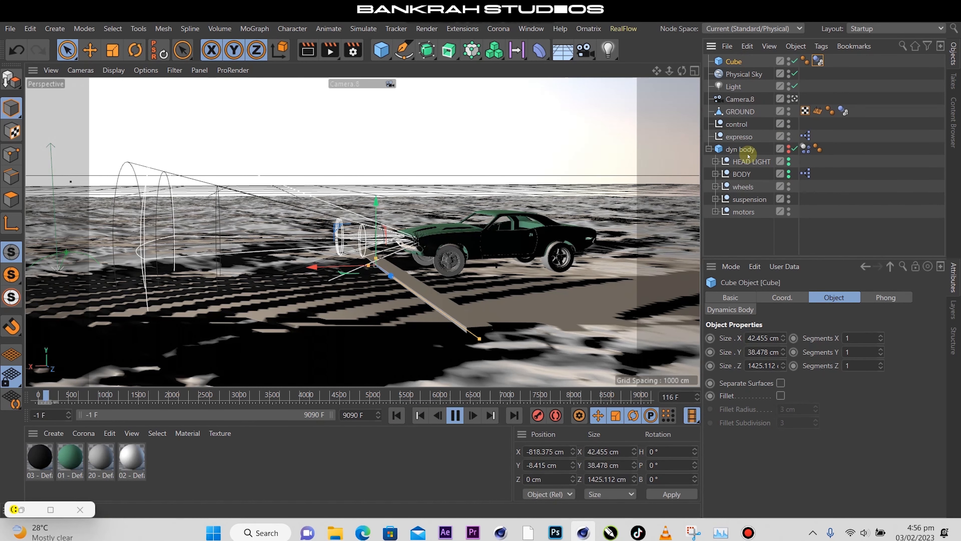
# Test-drive the car around the cube by switching the control's gears to forward, reverse and stop during playback
pyautogui.click(741, 149)
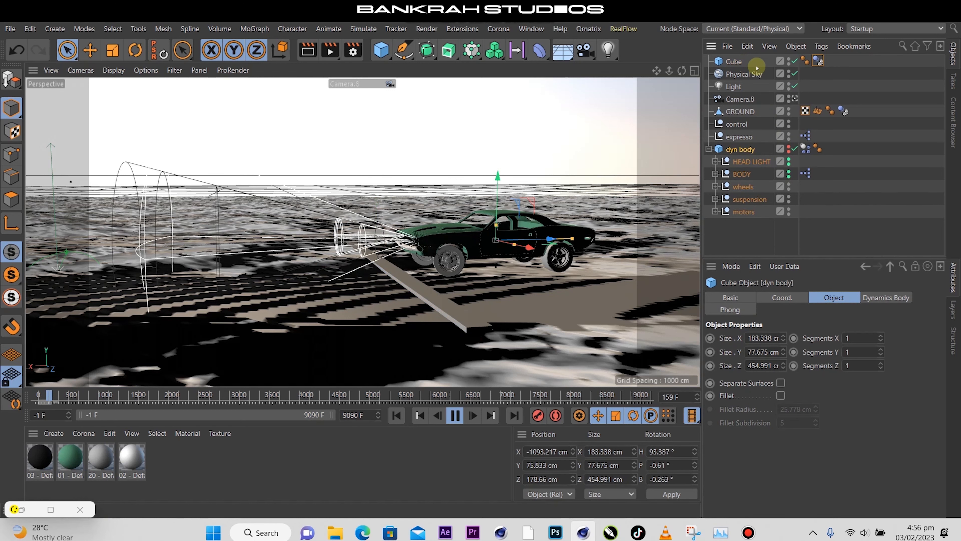
pyautogui.click(738, 123)
pyautogui.click(822, 327)
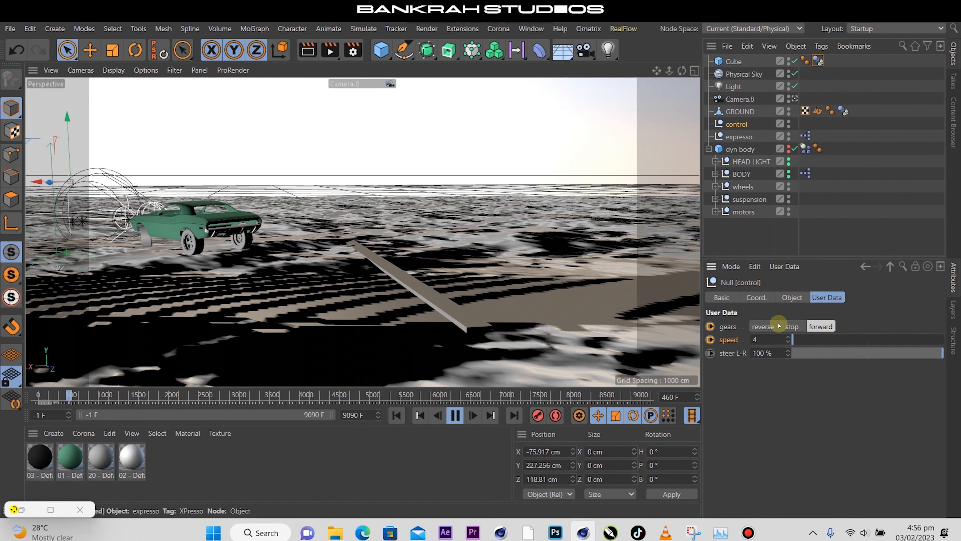
pyautogui.click(763, 326)
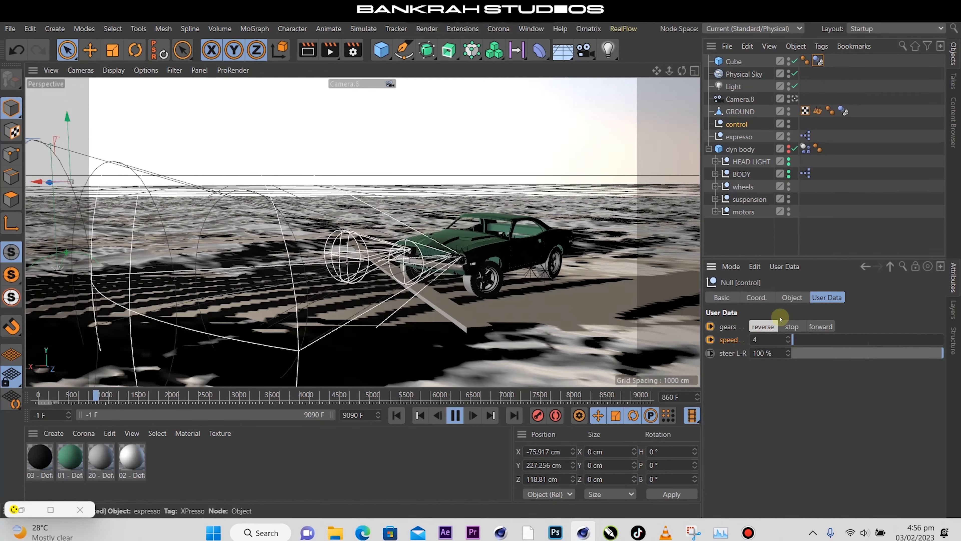
pyautogui.click(792, 326)
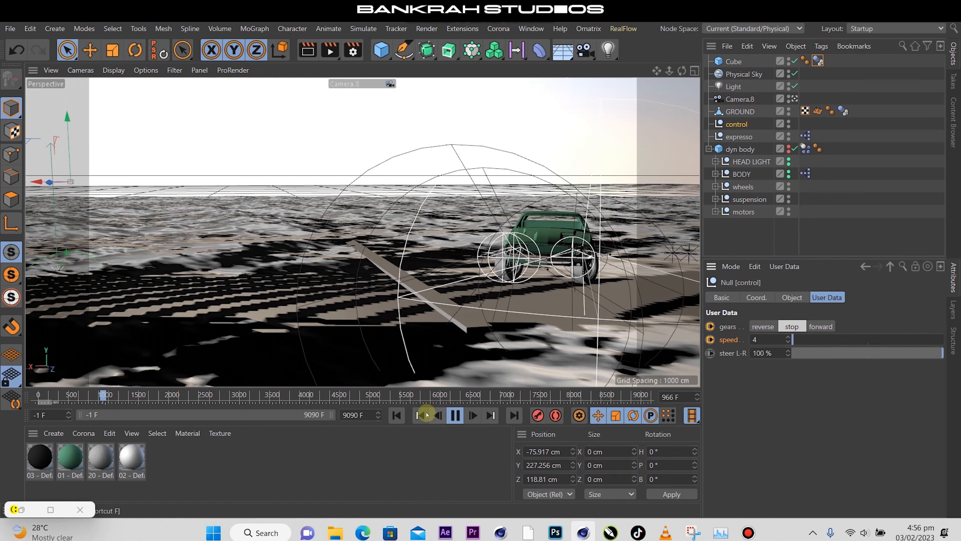
# Restart the playback and review the cube's Dynamics Body collision settings and the control null's user data
pyautogui.click(398, 415)
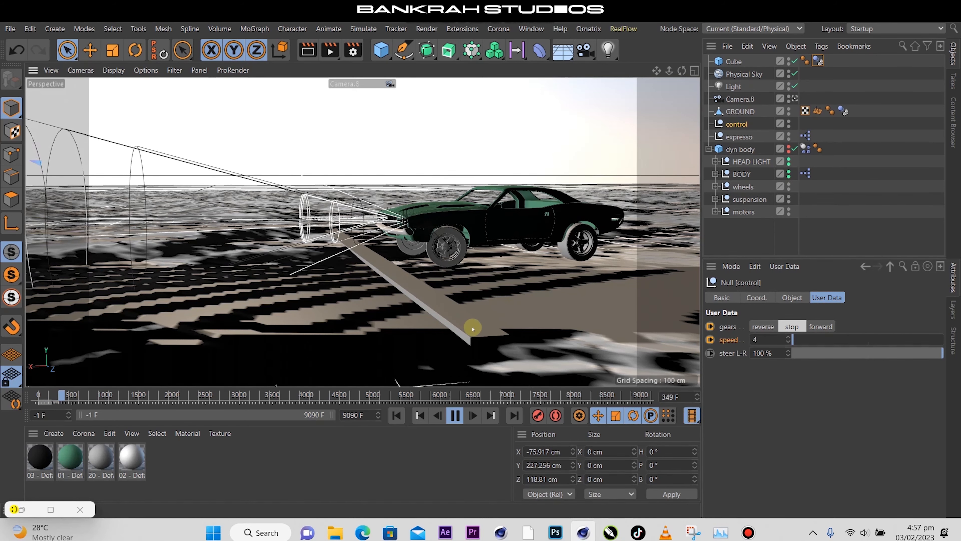
pyautogui.click(818, 60)
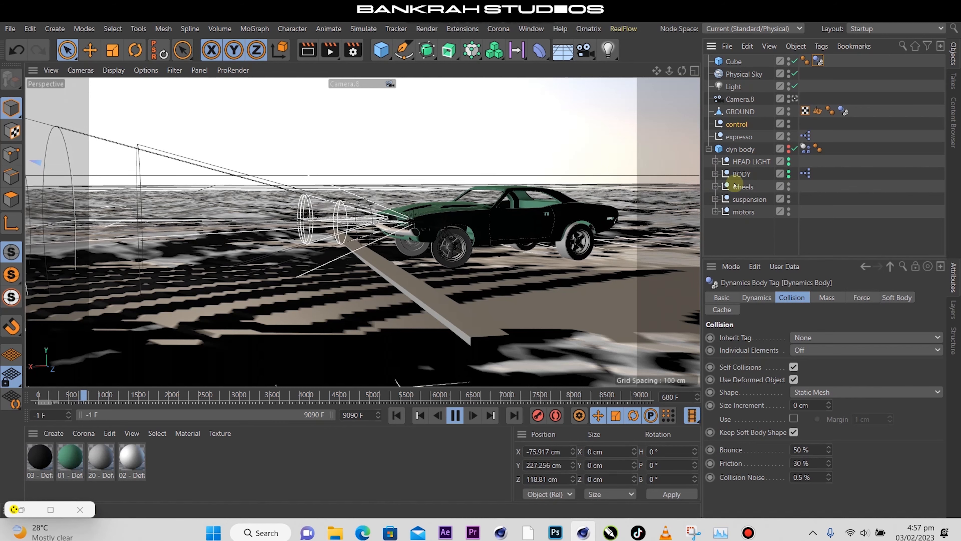
pyautogui.click(737, 124)
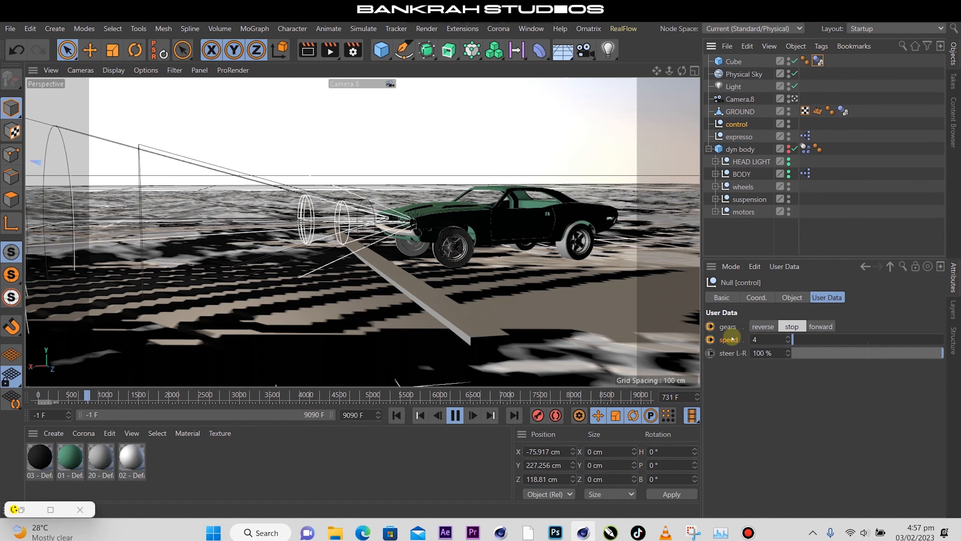